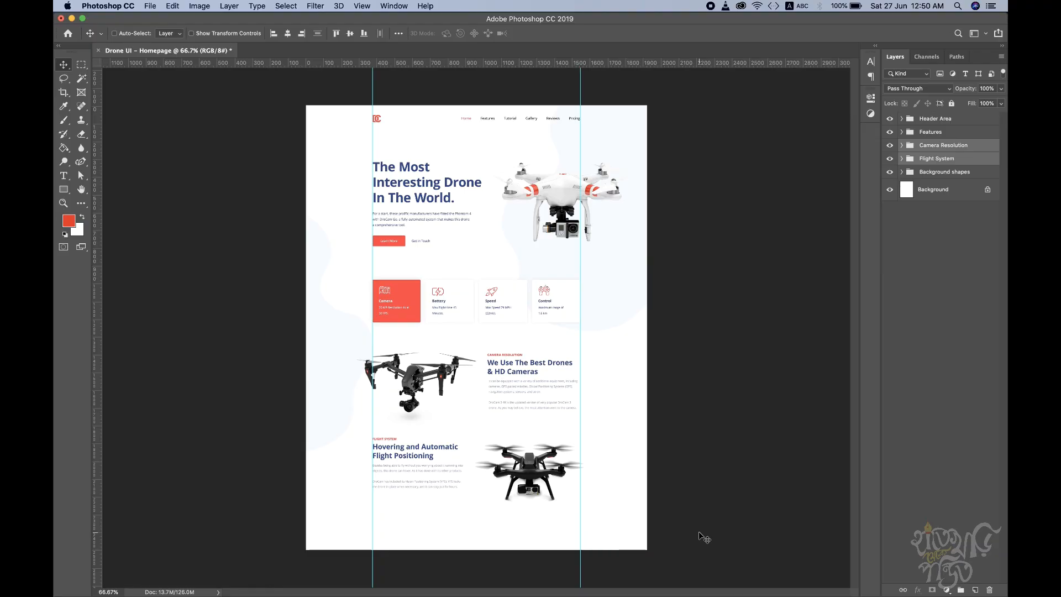
Step: Switch to the browser and review the DroCam landing page down to its footer, and return to Photoshop
key(ctrl+Right)
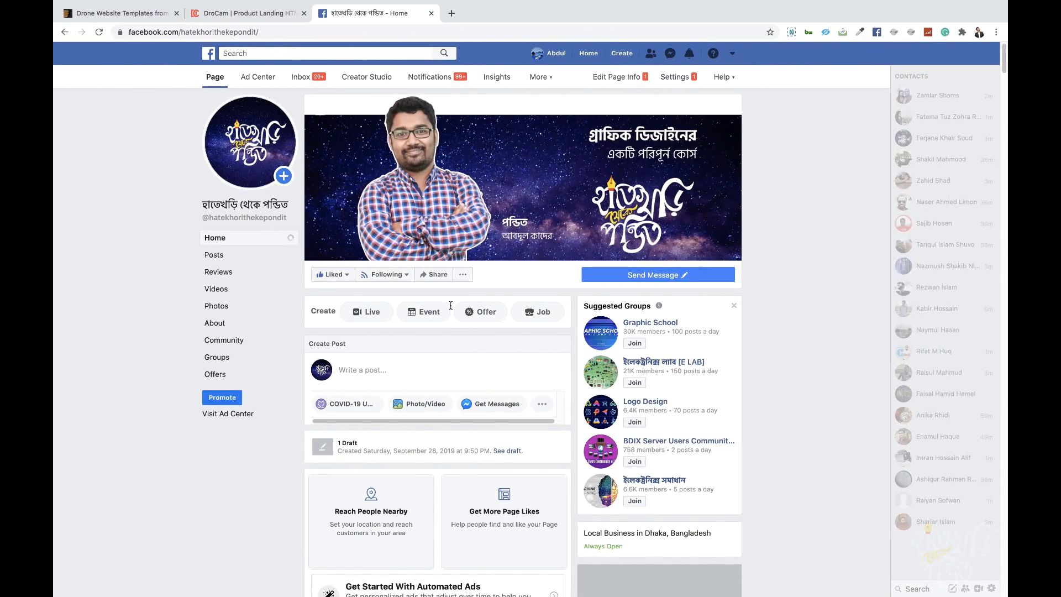
click(227, 12)
scroll(125, 403, down, 20)
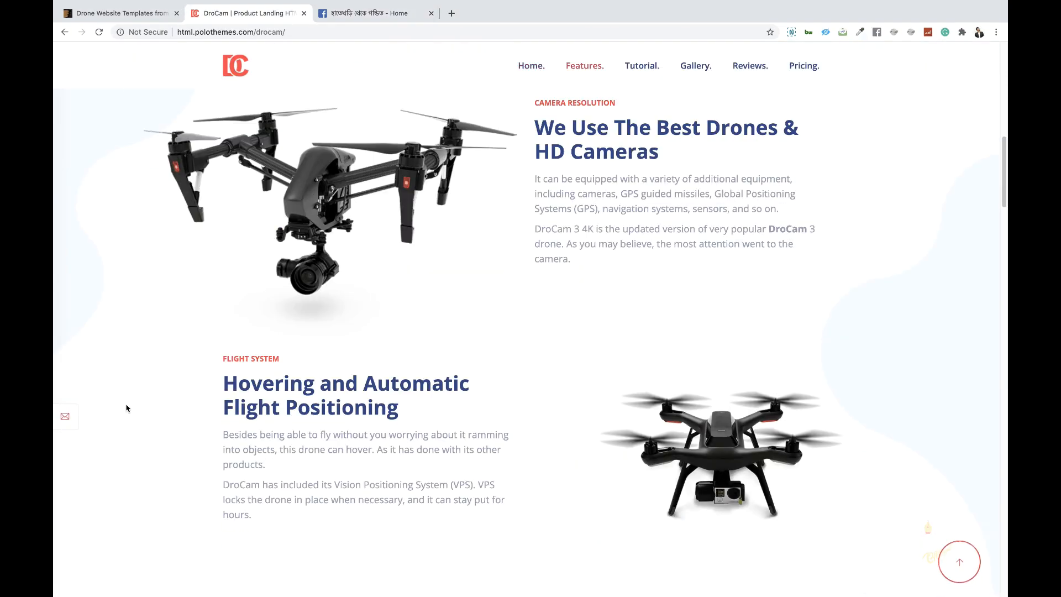
scroll(127, 401, down, 15)
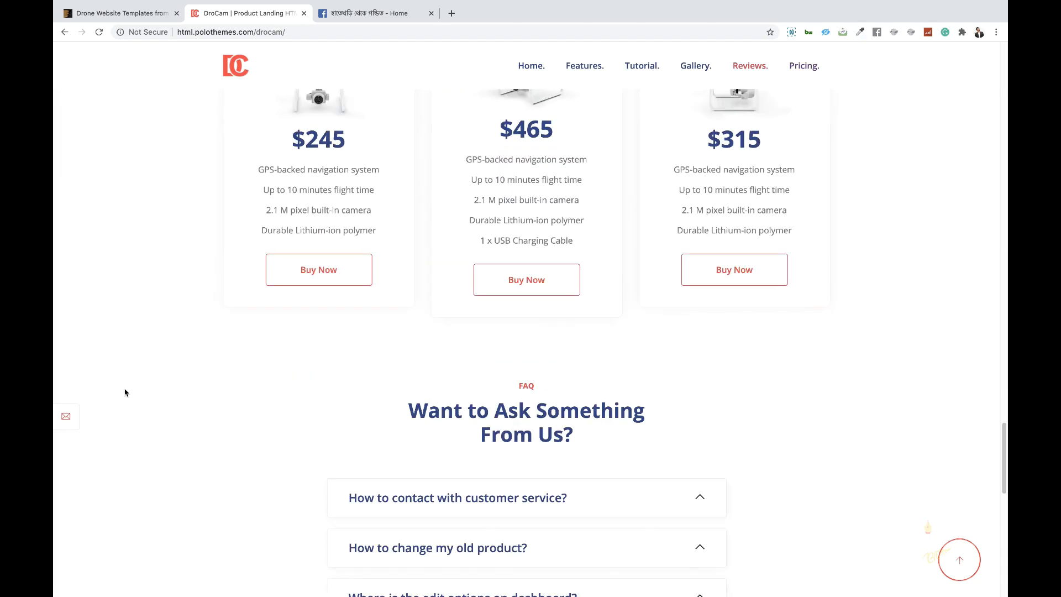
scroll(137, 391, down, 6)
scroll(137, 391, down, 7)
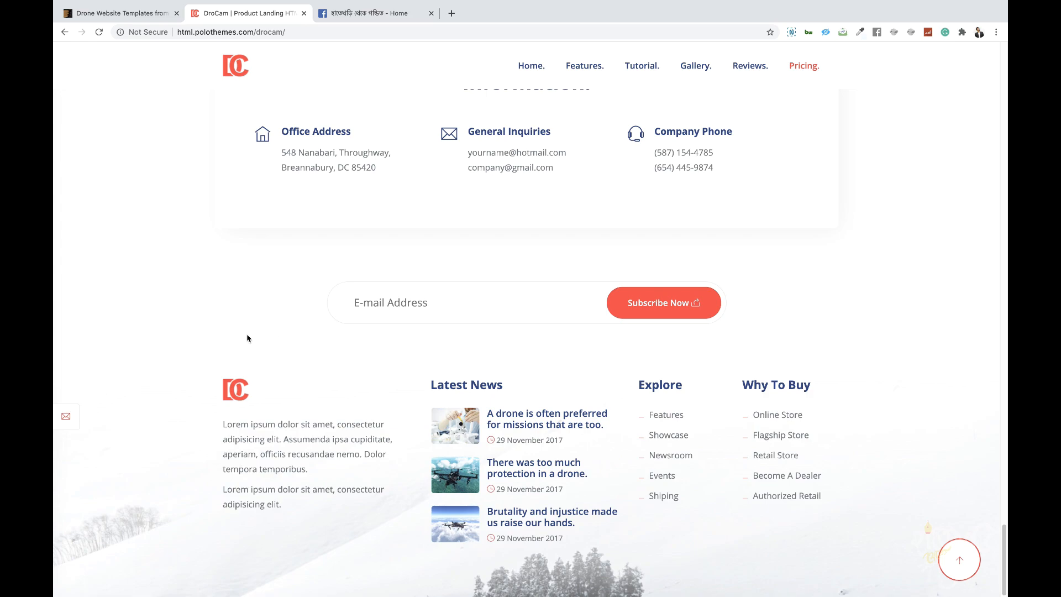
key(ctrl+Left)
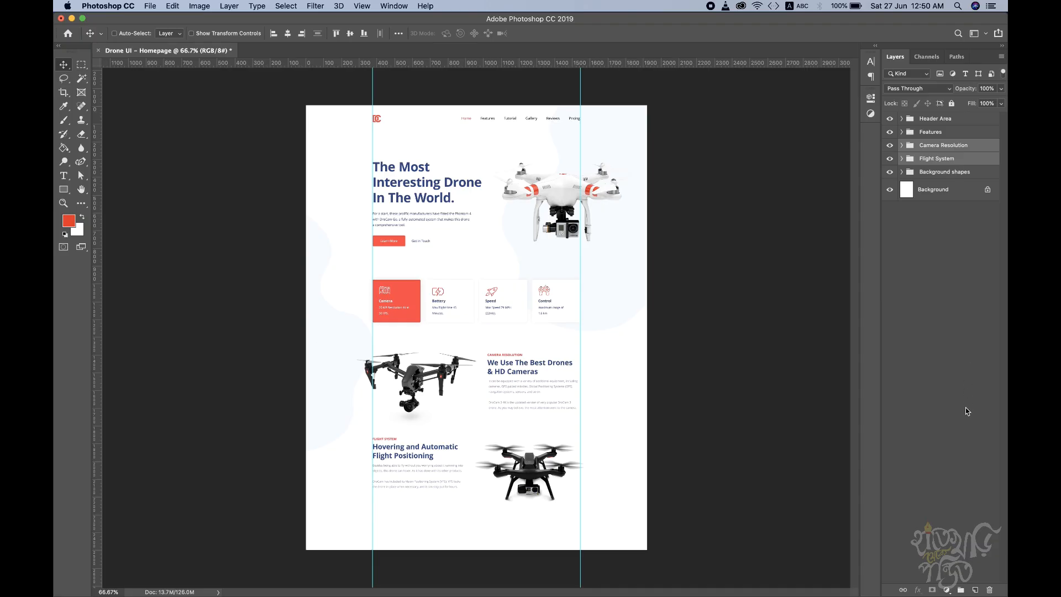
Step: Save the layered document to the Desktop as Drone UI - Homepage.psd in Photoshop format
click(951, 303)
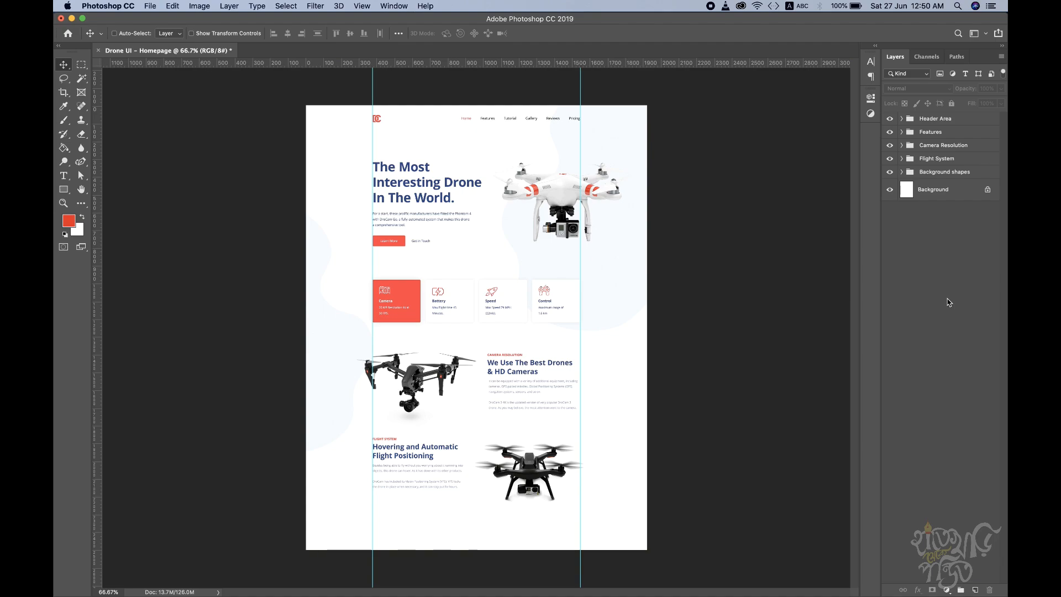
key(super+s)
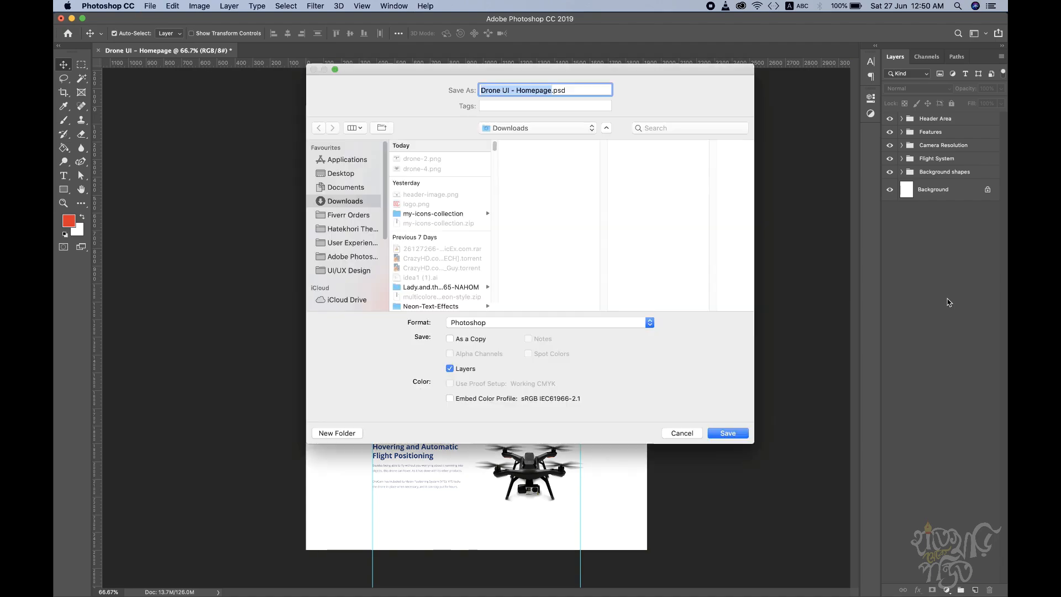
click(341, 174)
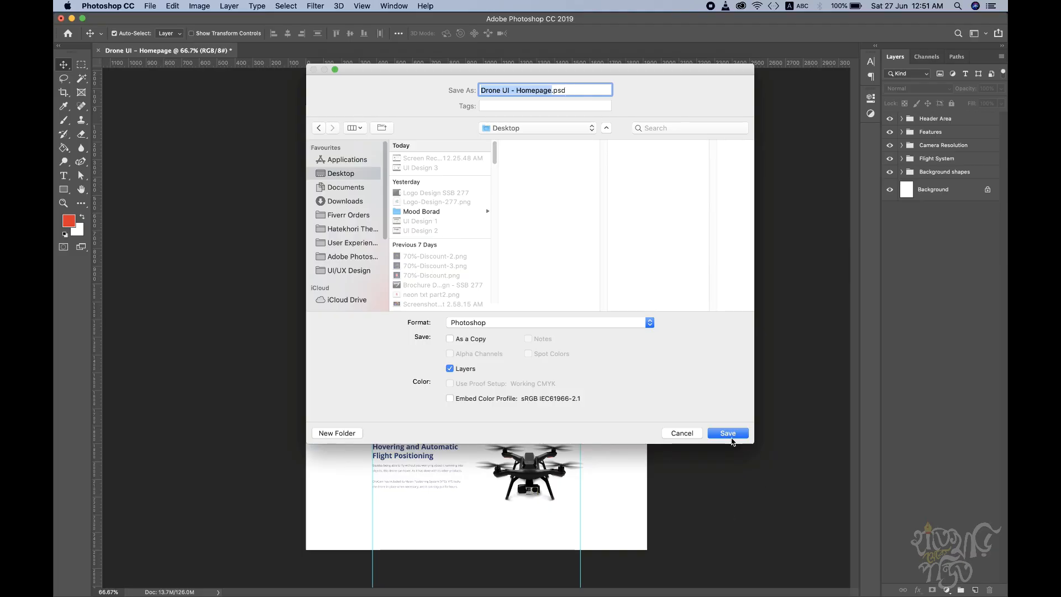
click(731, 436)
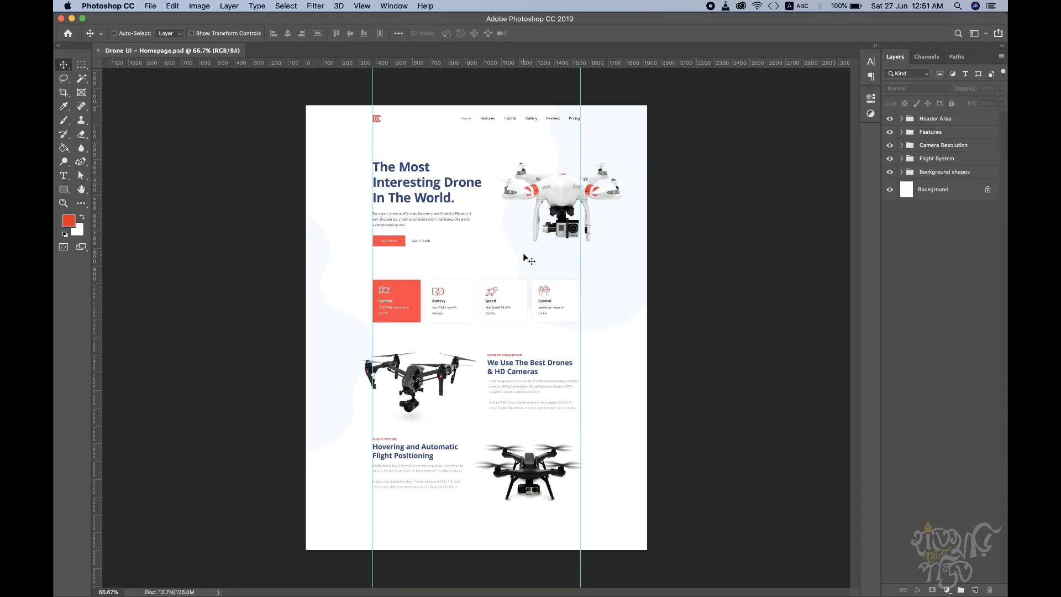
key(super)
key(super+alt+shift+s)
click(677, 131)
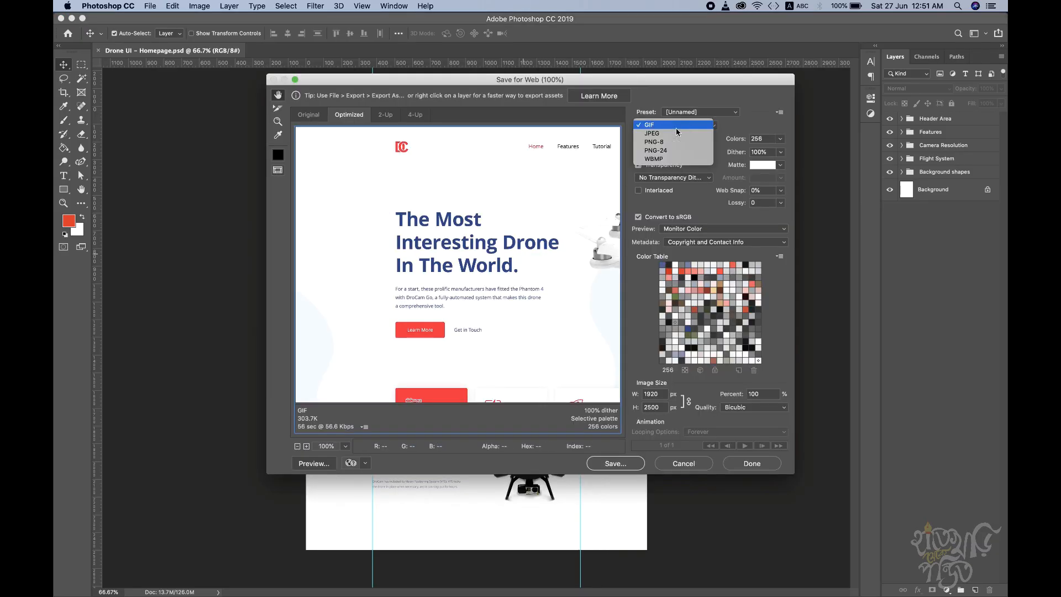
click(675, 132)
click(675, 130)
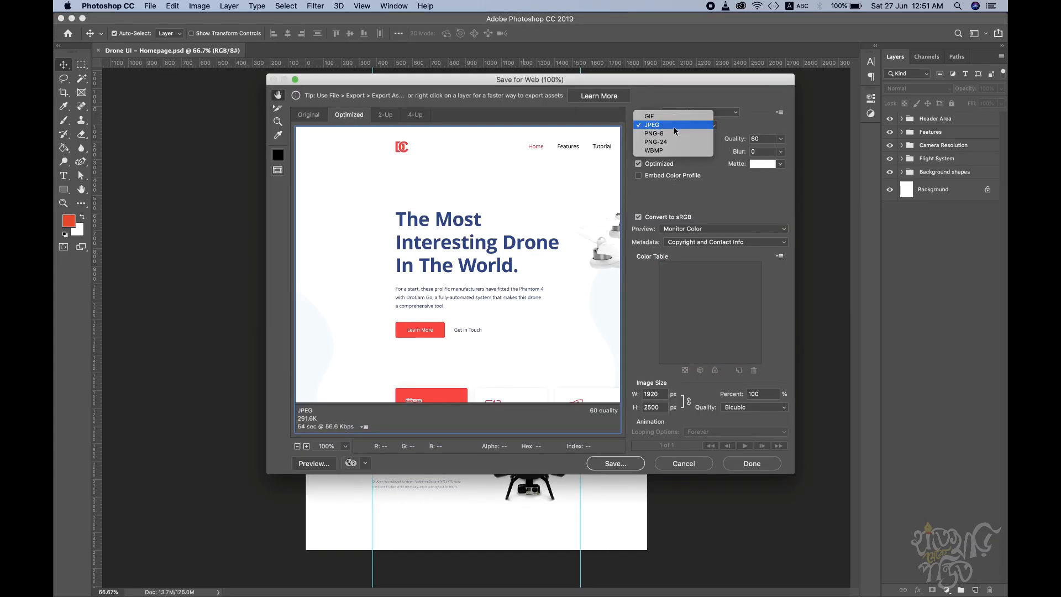
click(792, 202)
click(684, 463)
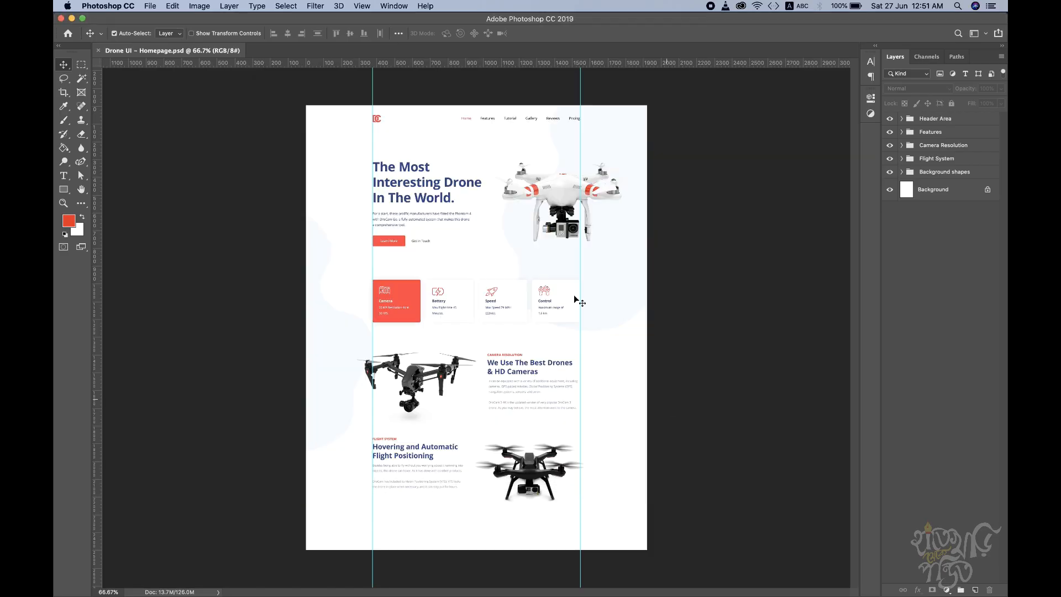
Step: Save the homepage design to the Desktop as a JPEG file
key(super+shift+s)
click(515, 323)
click(515, 322)
click(512, 325)
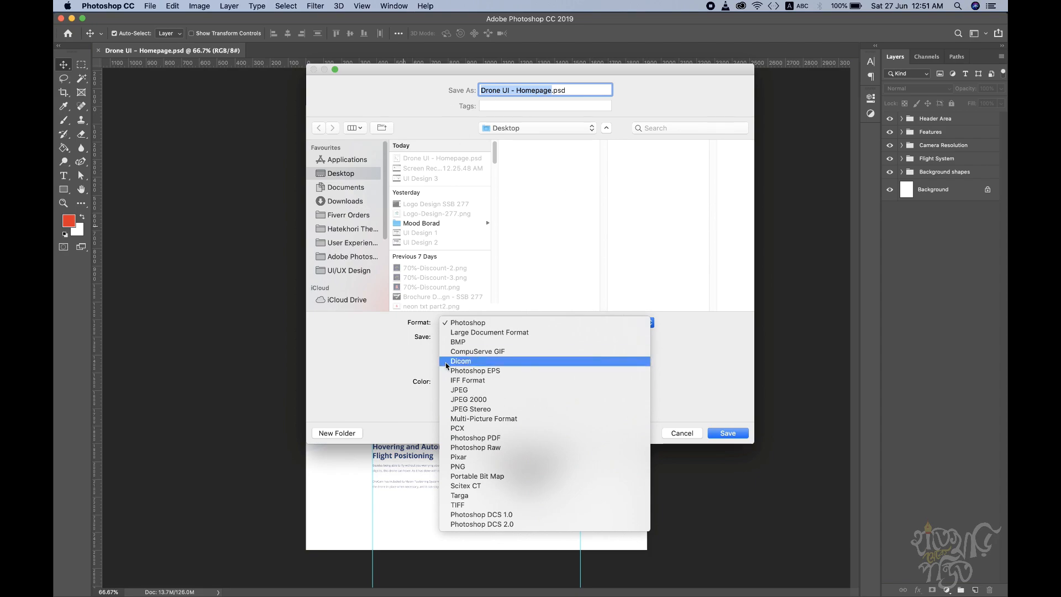
click(503, 390)
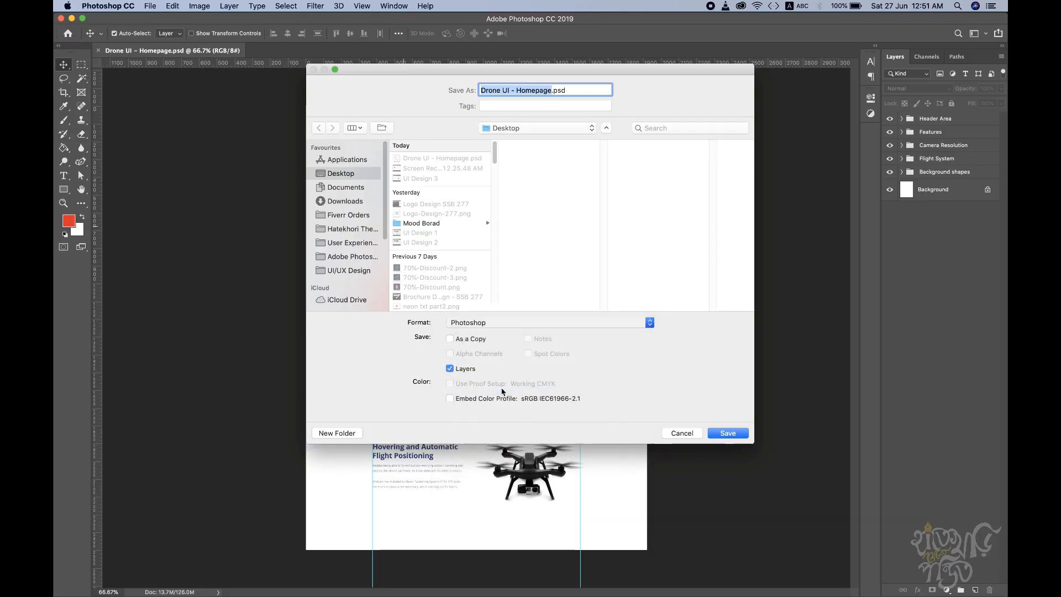
click(726, 434)
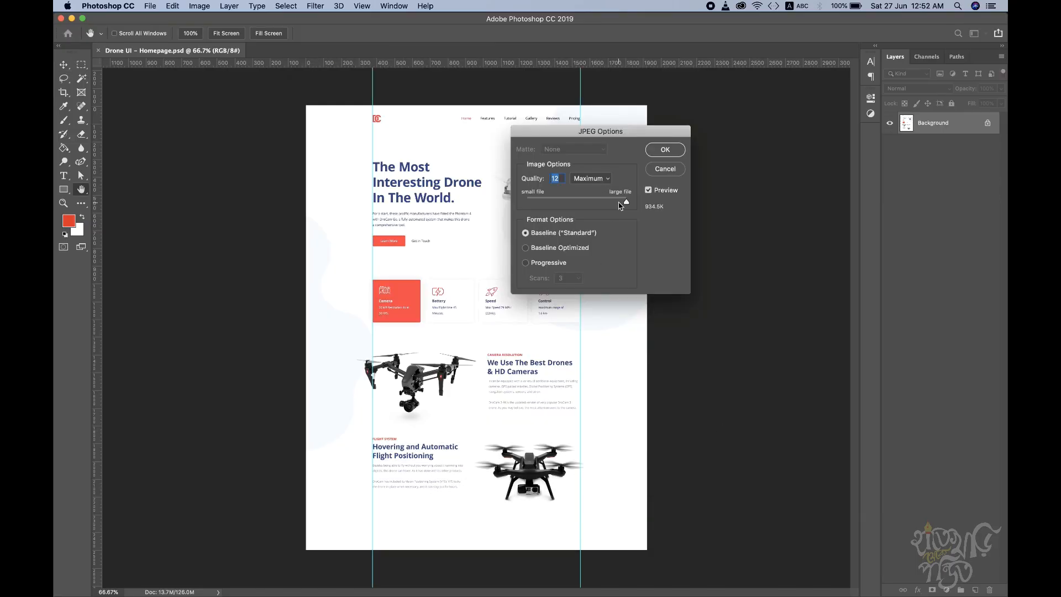
Step: Set the JPEG quality to 12 (Maximum) with the Baseline ("Standard") format and finish the export
drag(626, 202, 612, 203)
drag(610, 203, 601, 206)
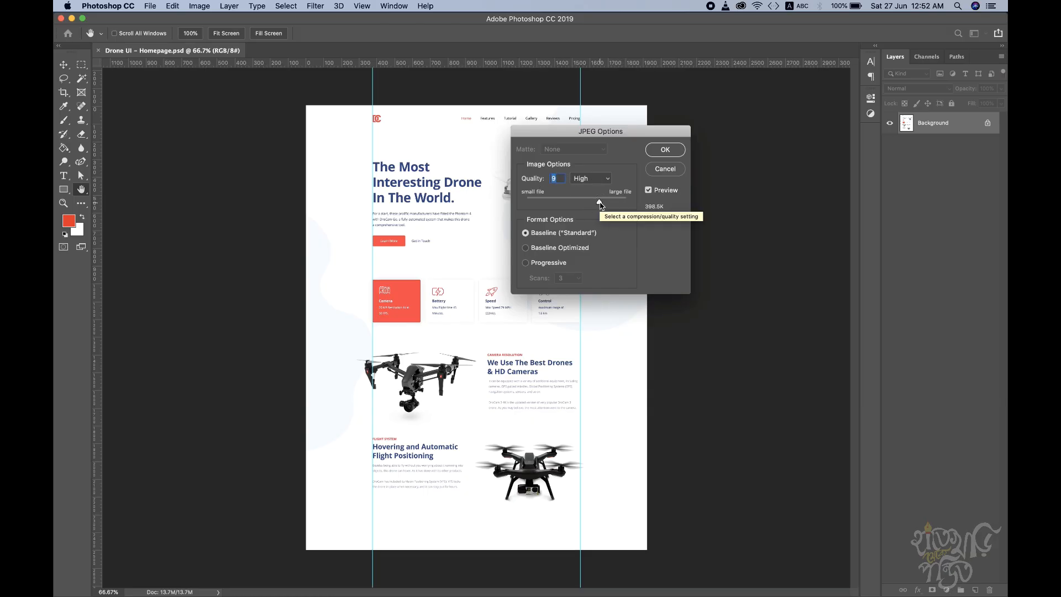
drag(601, 206, 630, 204)
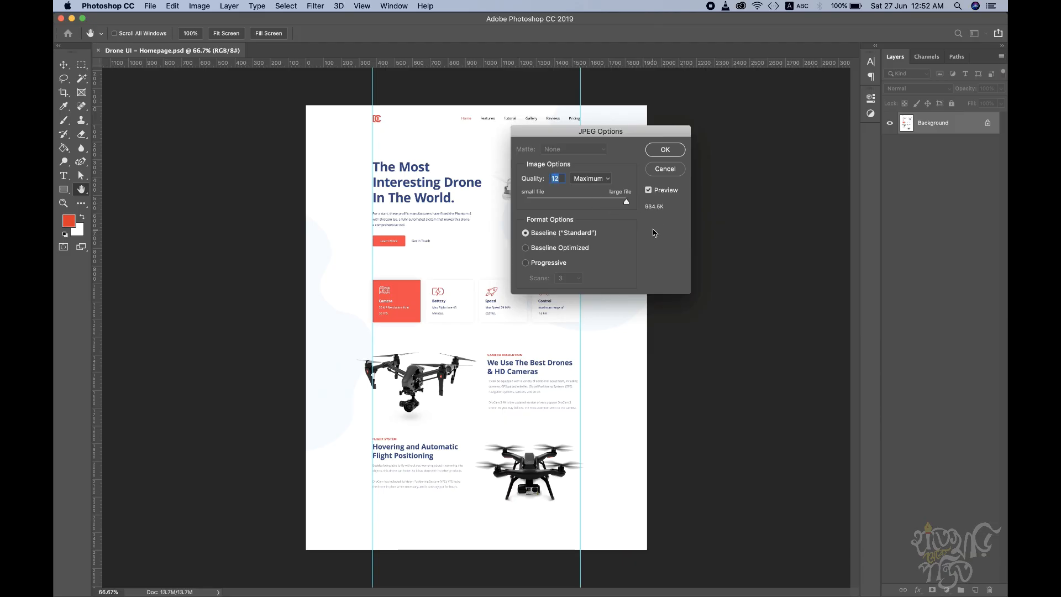
click(665, 150)
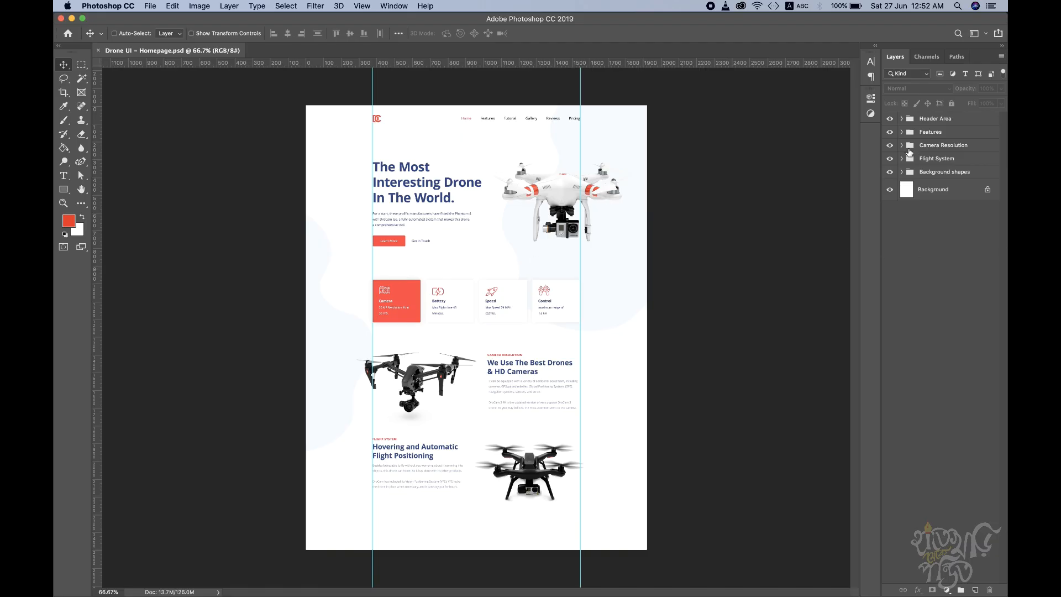
Step: Expand the Header Area group, look through its text, button and drone image layers, and collapse it again
click(902, 119)
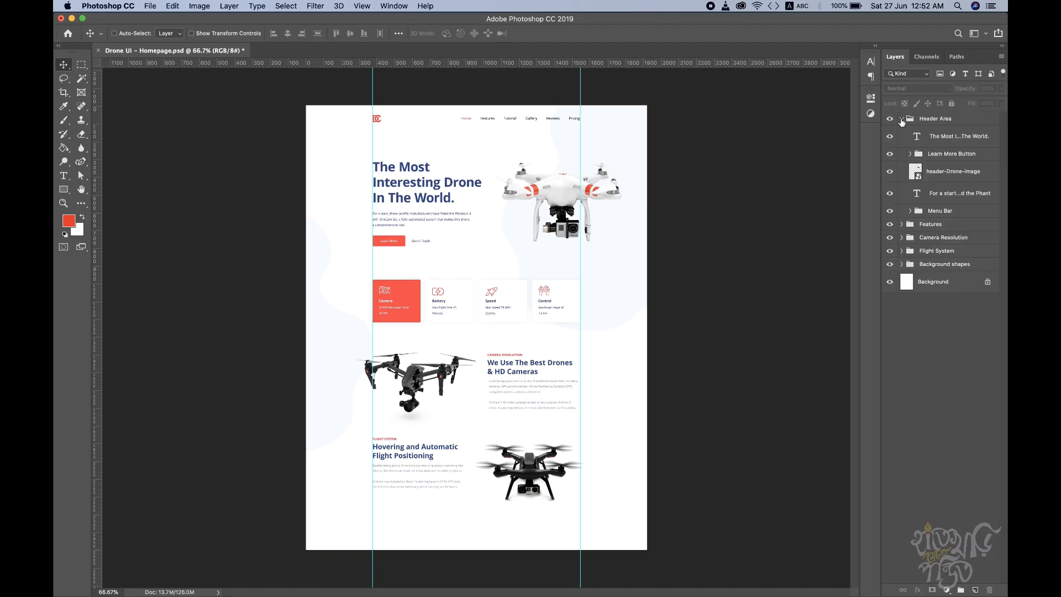
click(950, 141)
click(934, 160)
click(935, 177)
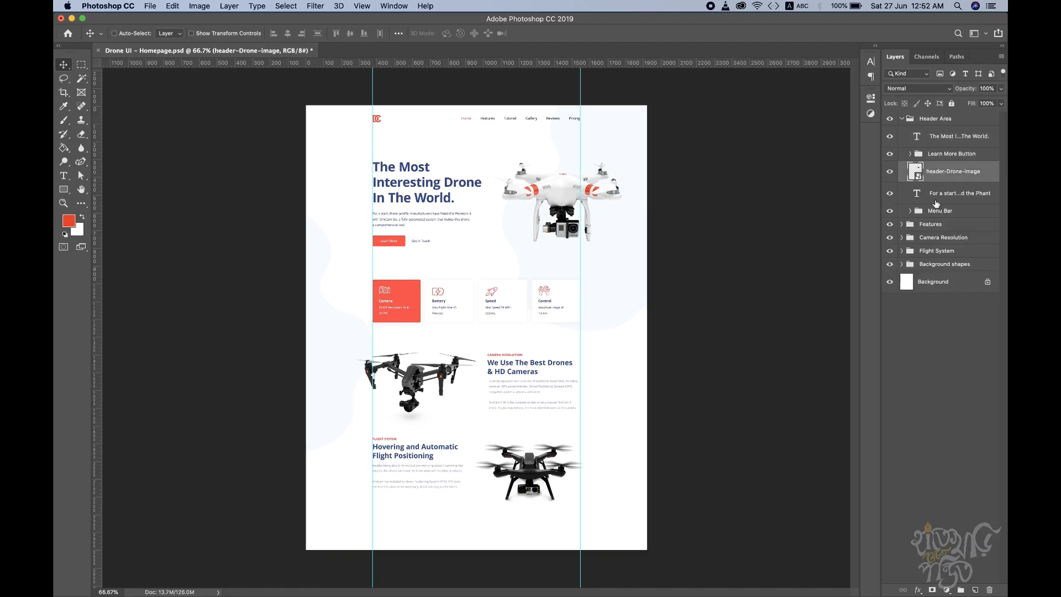
click(936, 200)
click(902, 119)
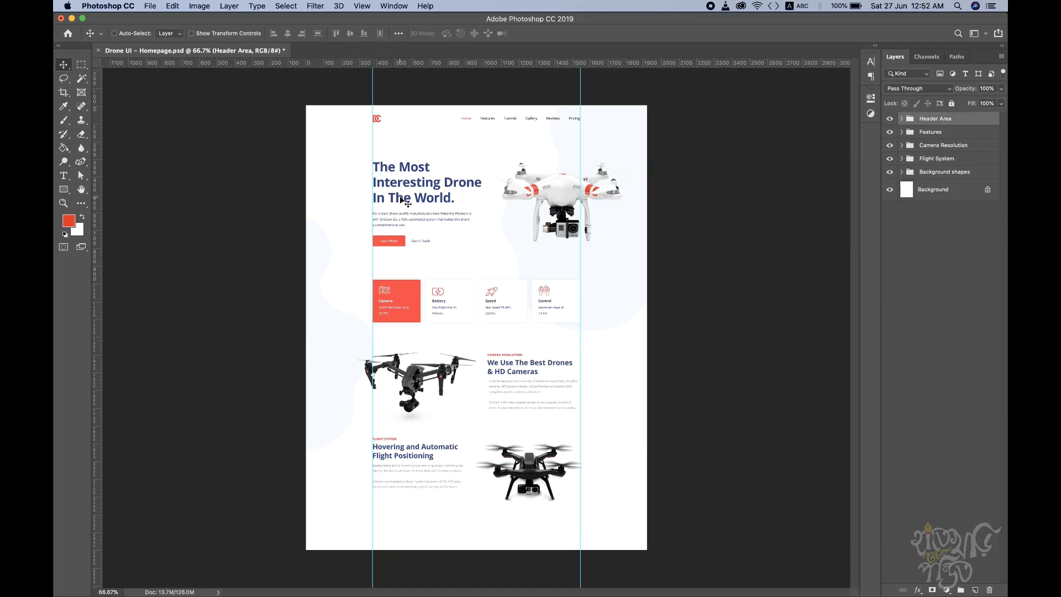
Step: Compare the hero section of the live DroCam page in the browser with the homepage design in Photoshop
key(ctrl+Right)
scroll(301, 406, up, 15)
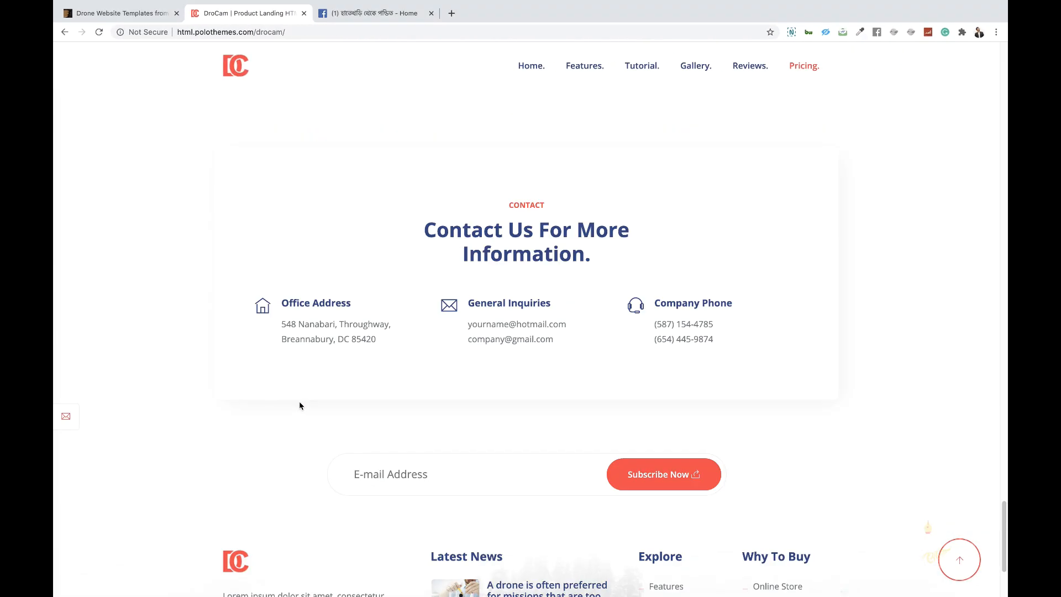
scroll(297, 402, up, 20)
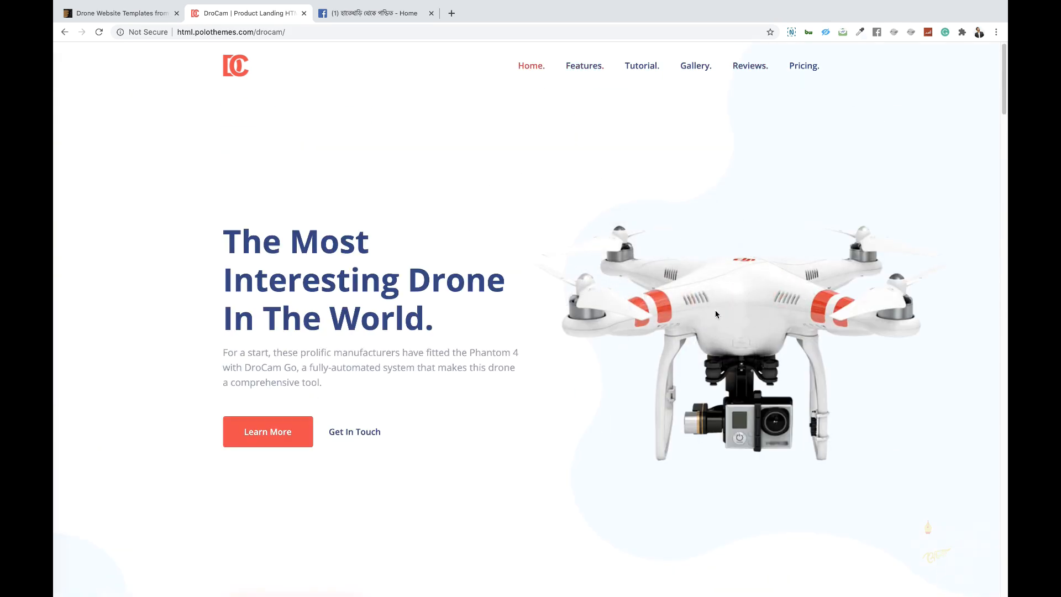
key(ctrl+Left)
key(ctrl+Right)
key(ctrl+Left)
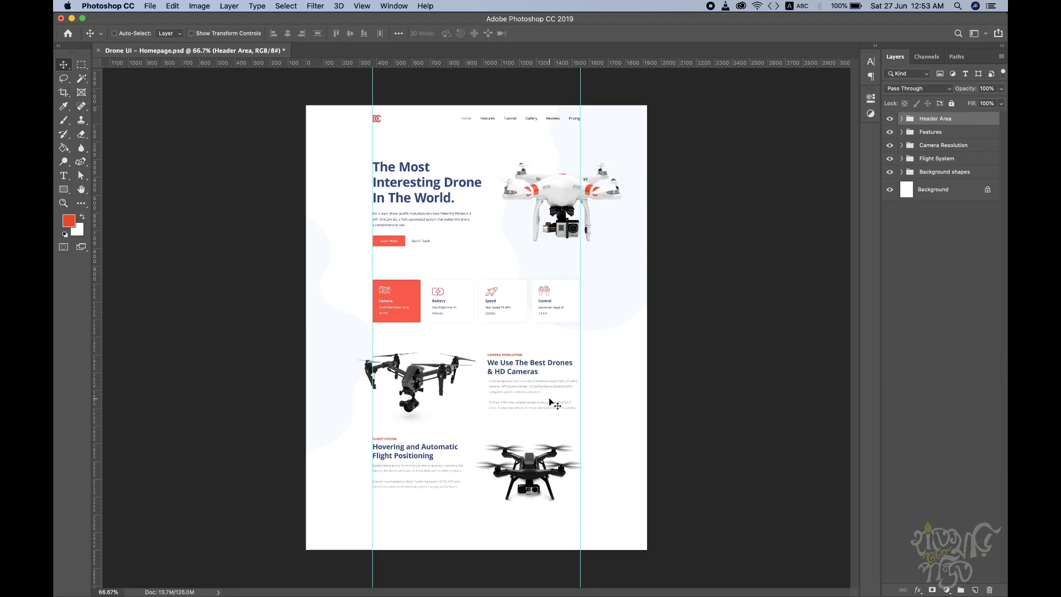
key(ctrl+Right)
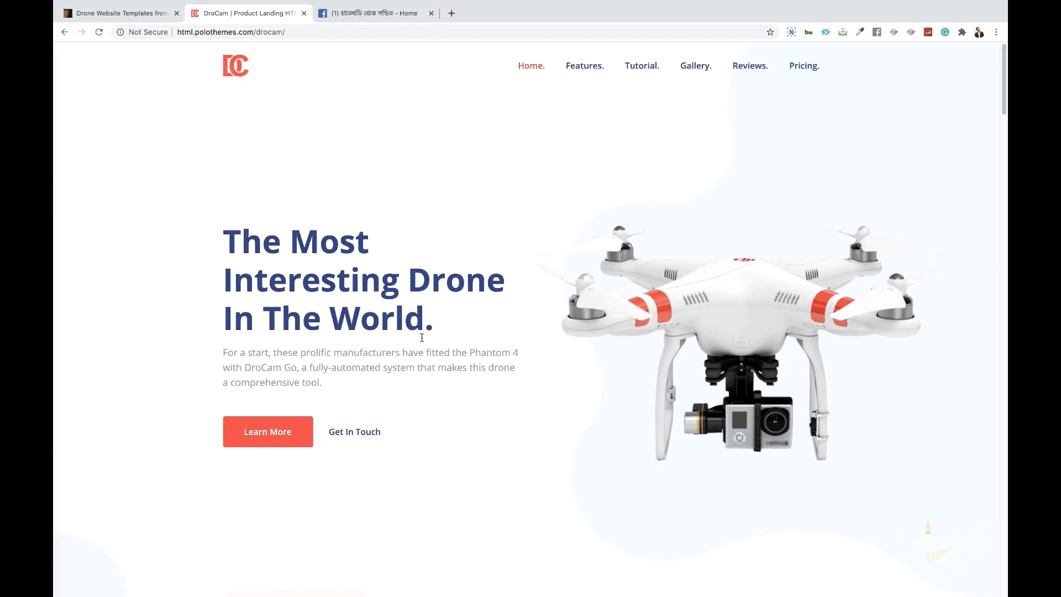
key(ctrl+Left)
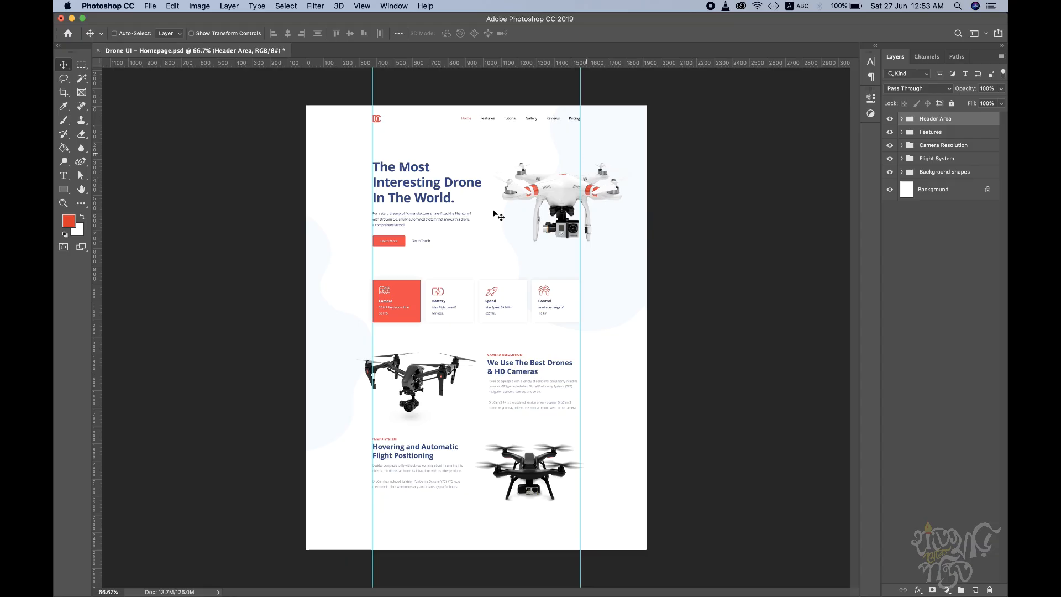
super+click(463, 160)
drag(530, 222, 514, 278)
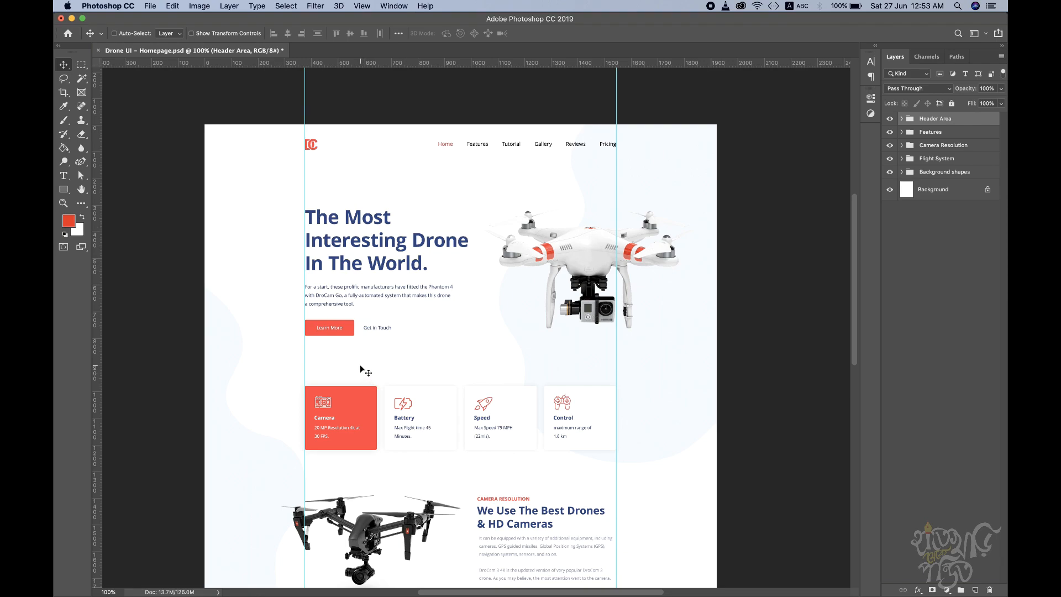
Step: Switch to the browser and browse the ThemeForest search results for drone templates
key(ctrl+Right)
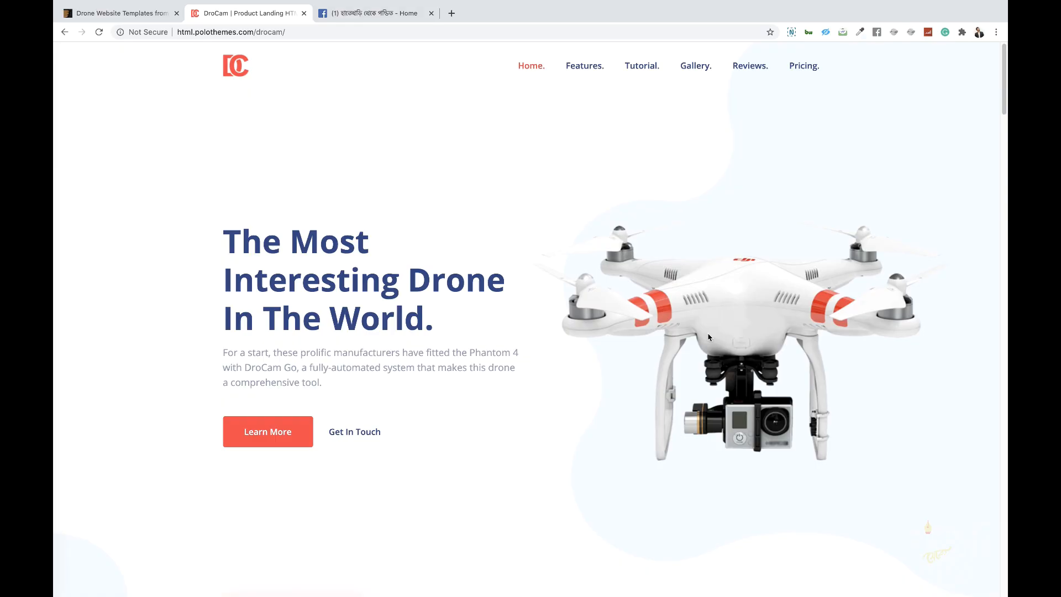
click(124, 13)
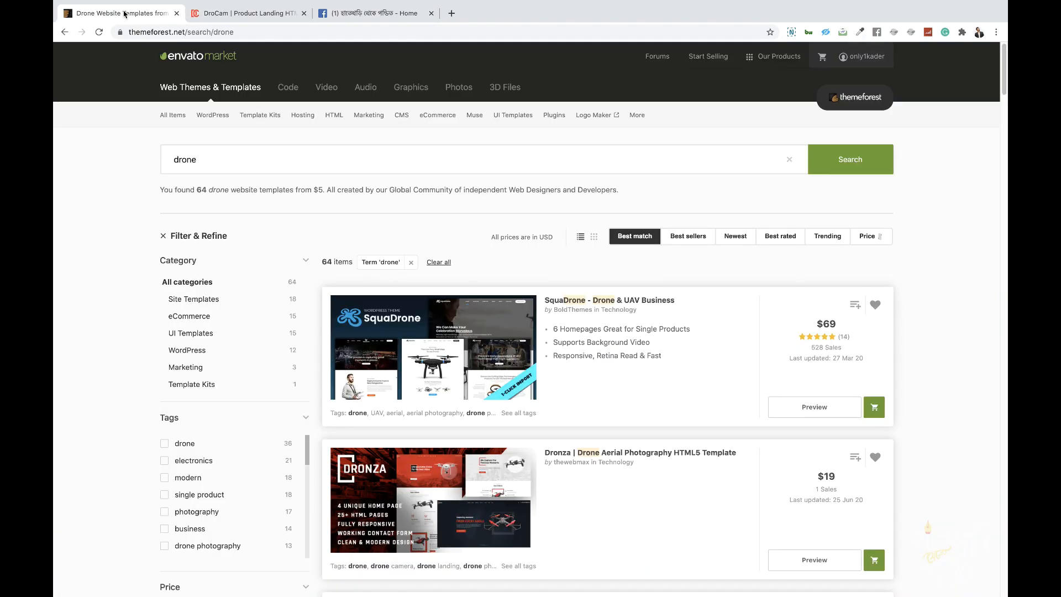
scroll(453, 380, down, 7)
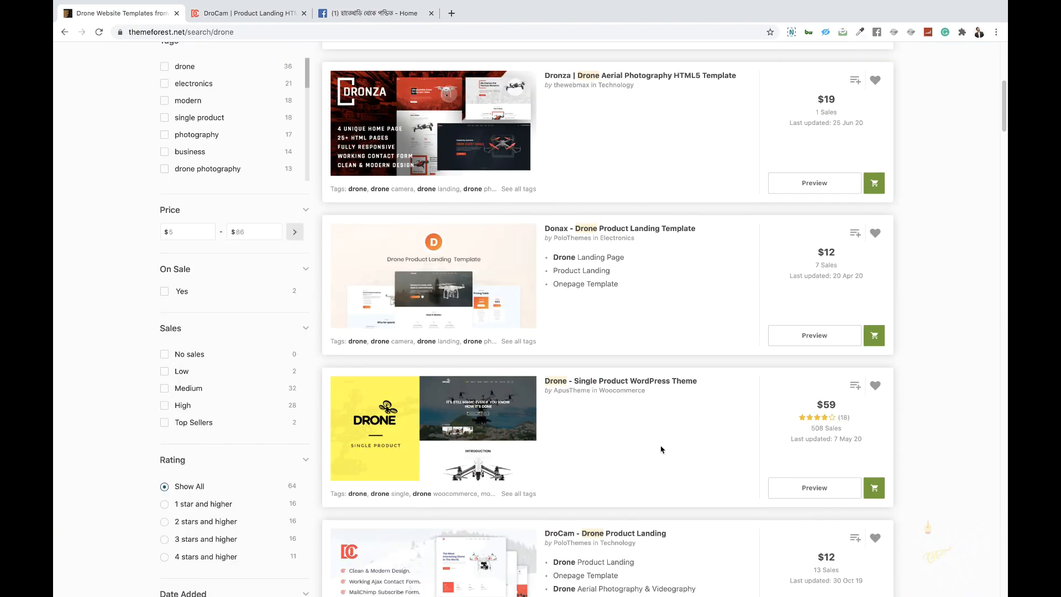
scroll(662, 451, up, 7)
drag(374, 200, 484, 201)
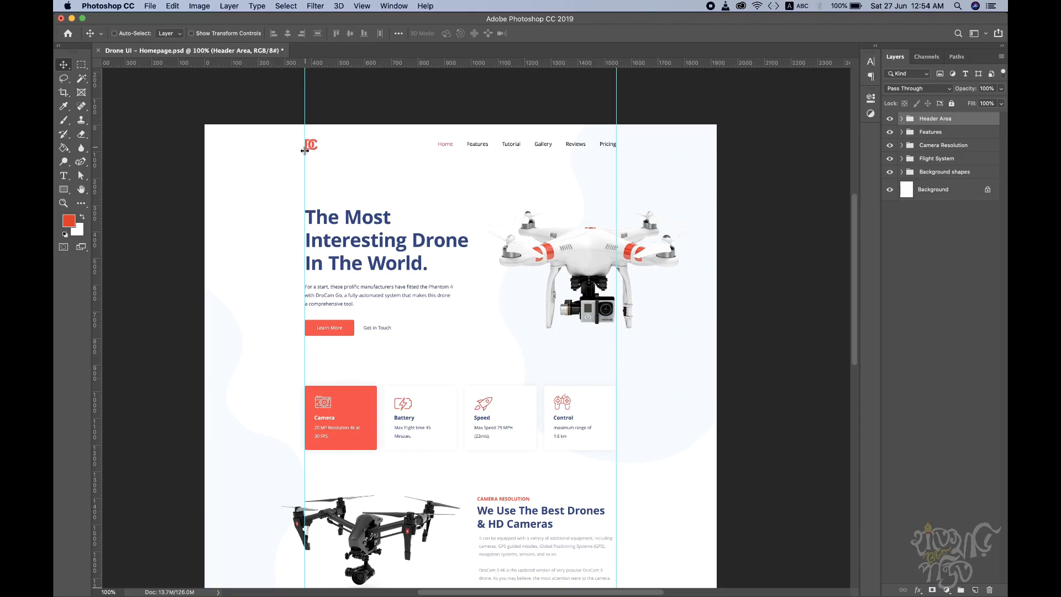
Step: Switch to Photoshop and duplicate the logo layer in the Menu Bar's Logo group
scroll(359, 394, down, 2)
scroll(359, 393, up, 2)
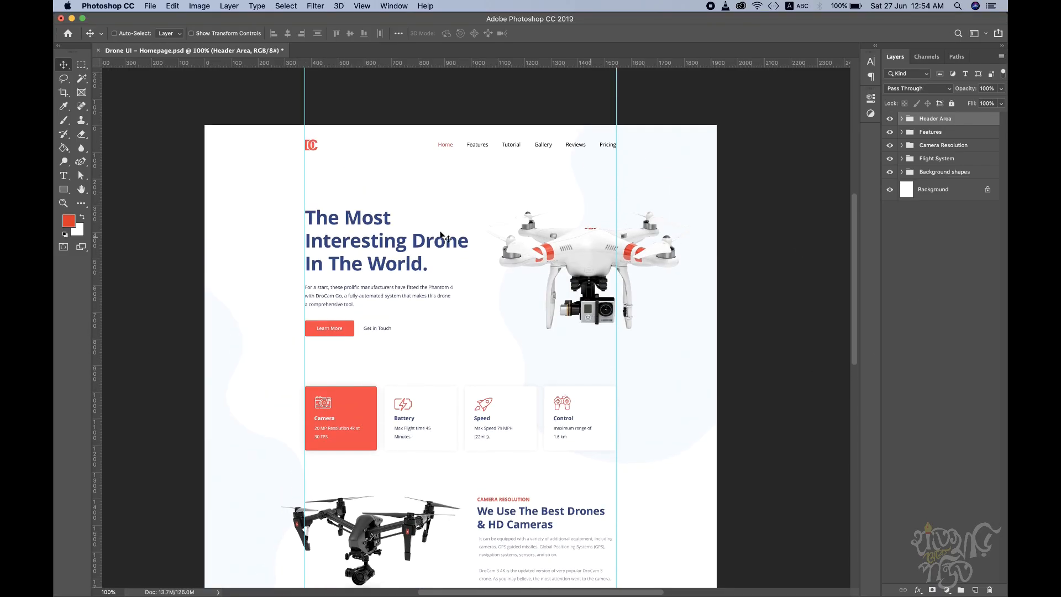
super+click(312, 146)
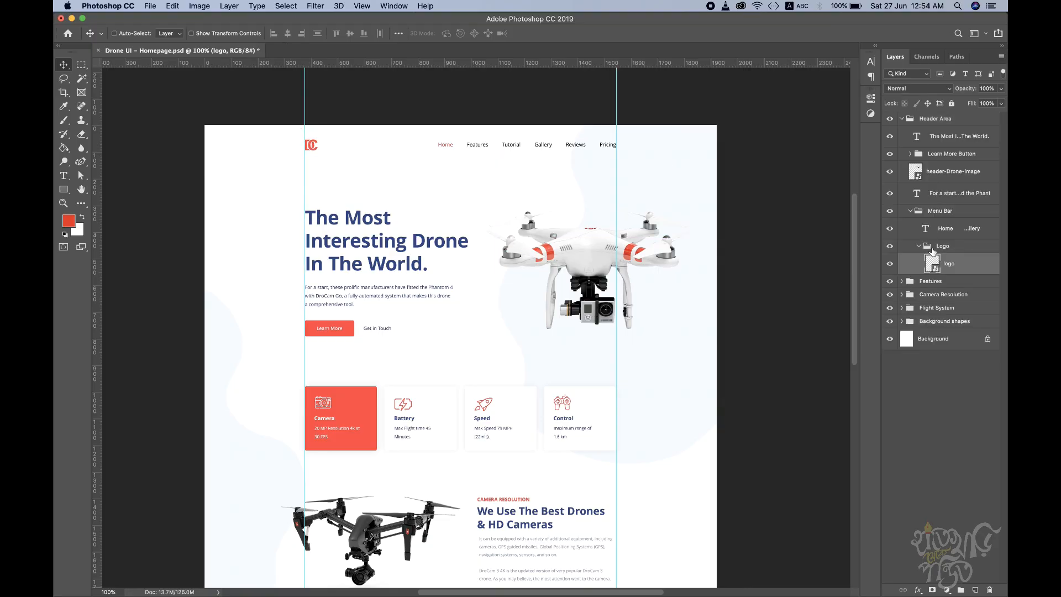
click(891, 264)
click(891, 265)
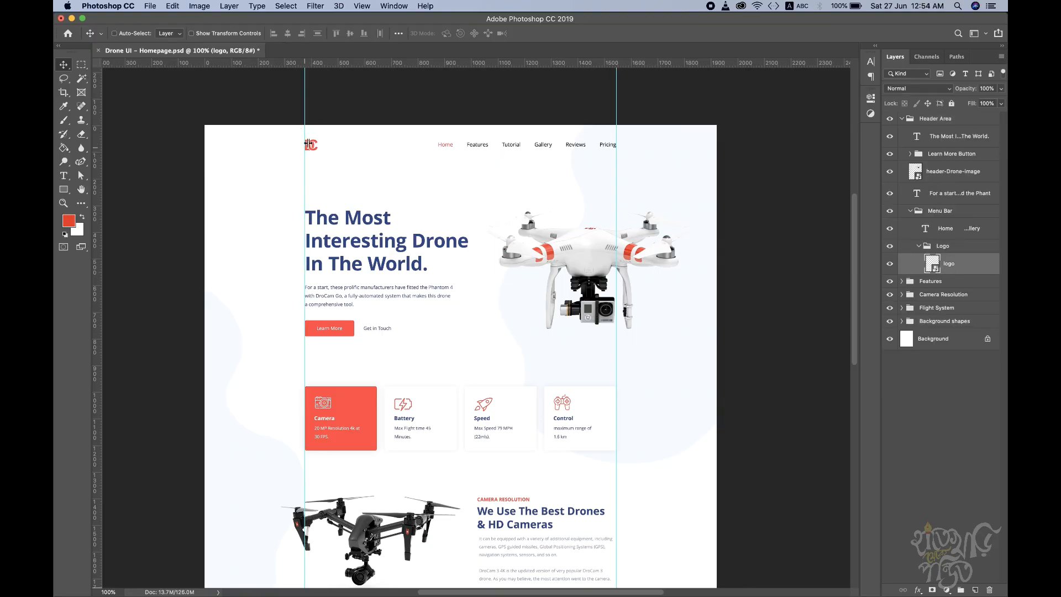
key(super+j)
Step: Rename the duplicated logo layer as "logo 2x" and hide it
double_click(957, 265)
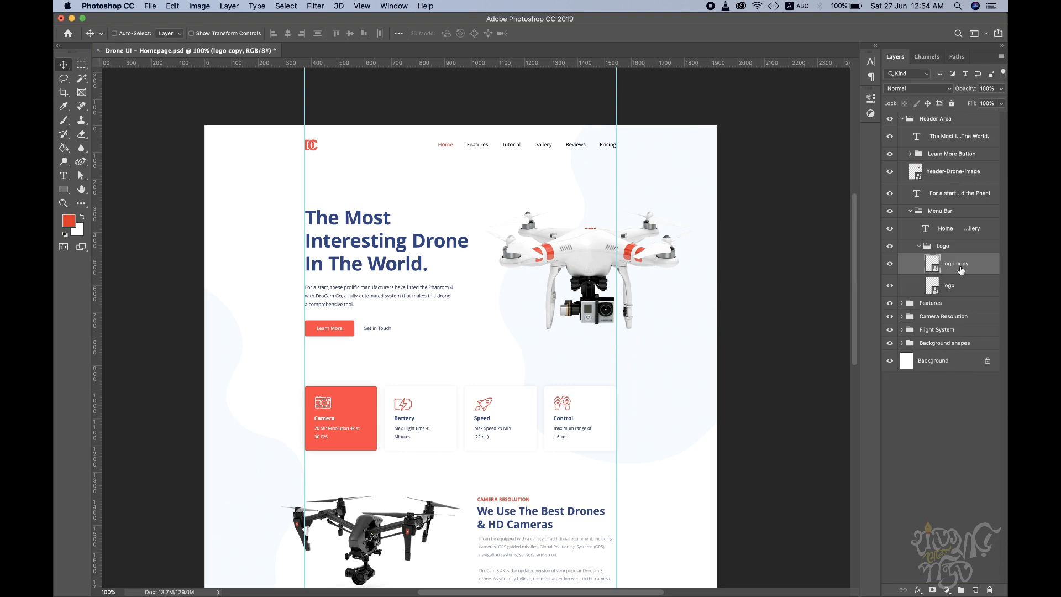
drag(971, 263, 967, 264)
text(2x)
key(Return)
click(891, 264)
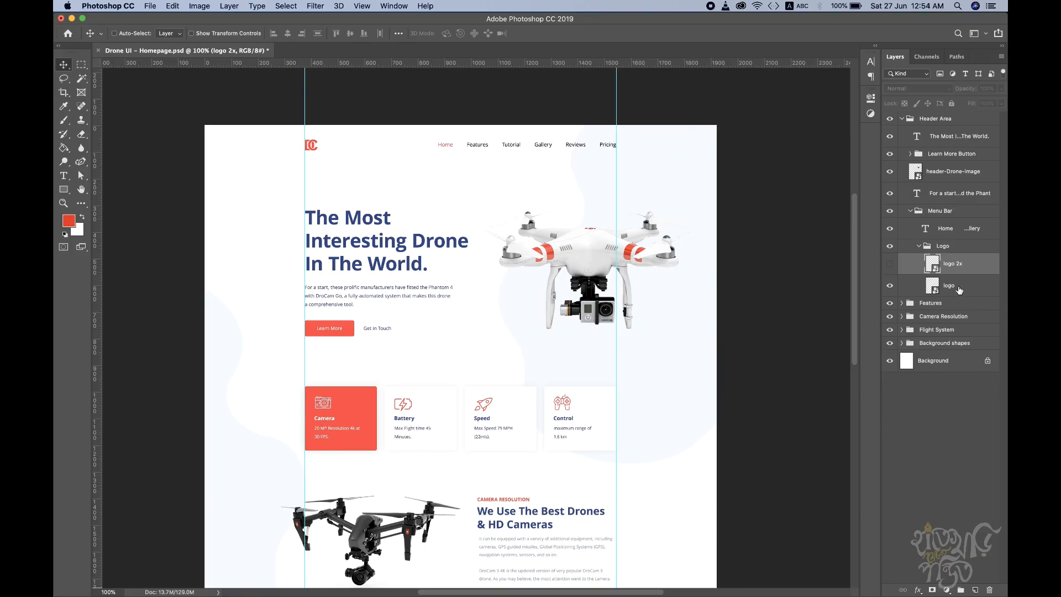
Step: Compare the "logo" and "logo 2x" layers in the Menu Bar's Logo group by selecting each in turn
click(949, 291)
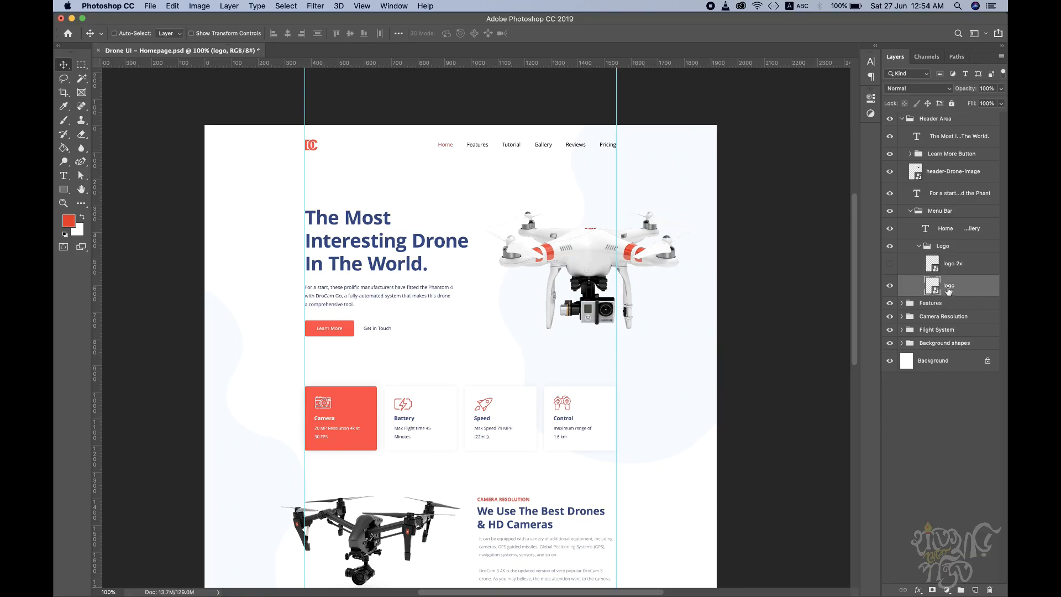
click(966, 268)
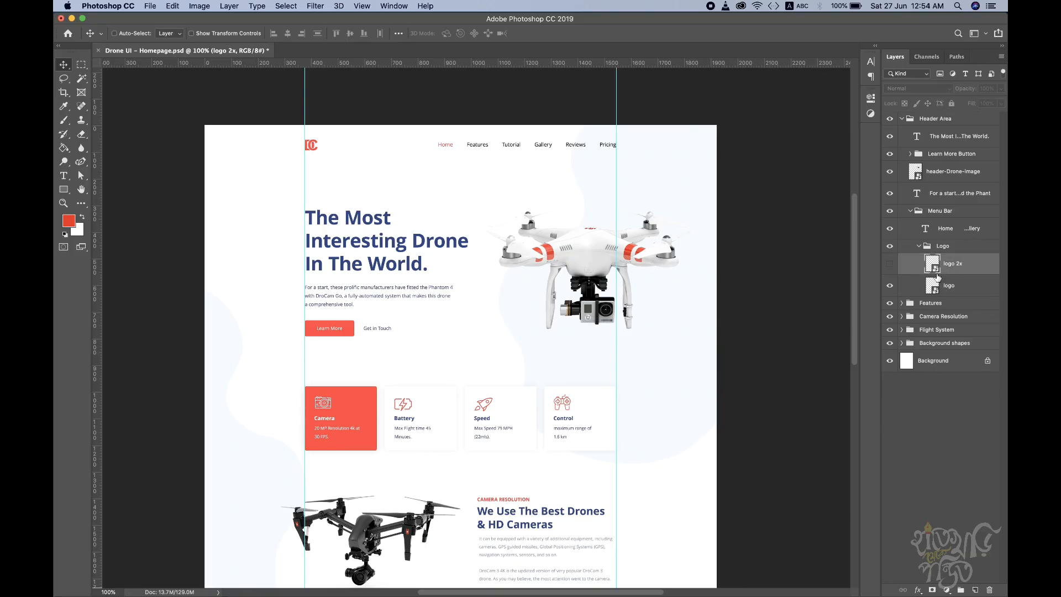
click(946, 286)
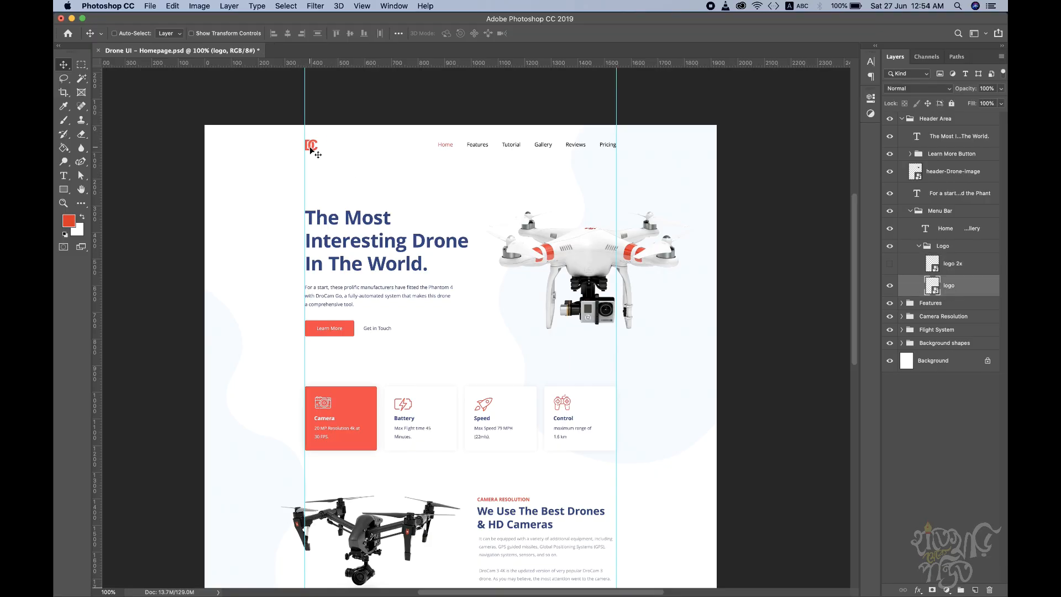
click(967, 270)
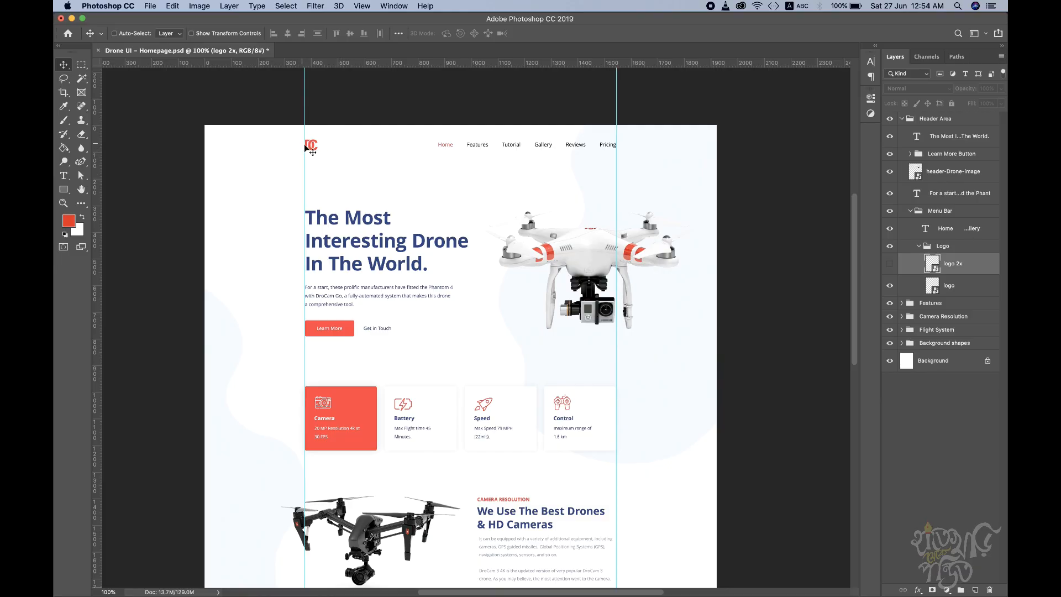
click(974, 266)
click(956, 291)
click(958, 269)
click(953, 291)
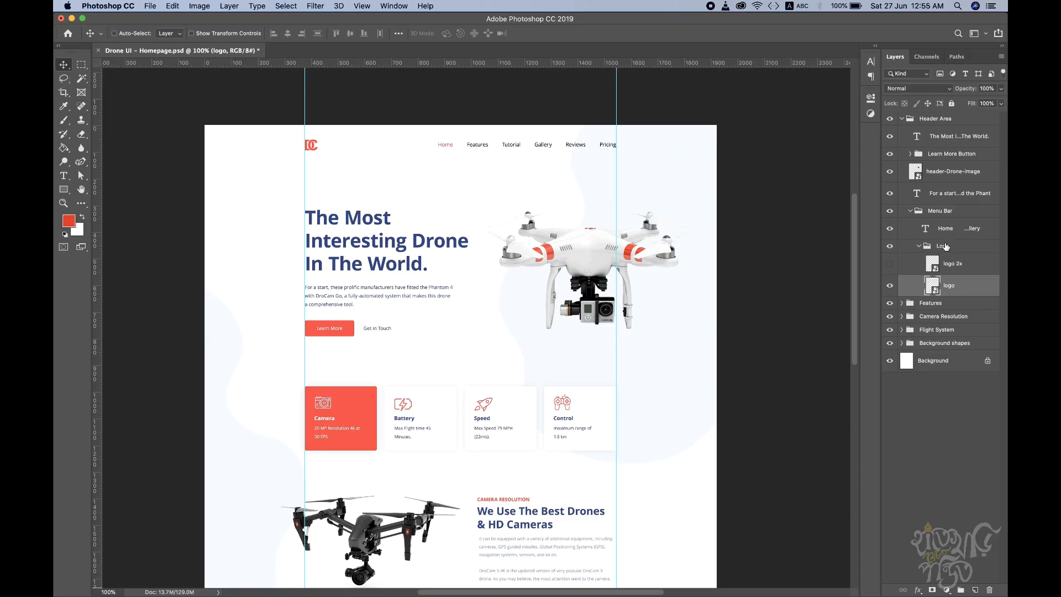
Step: Collapse the Logo, Menu Bar and Header Area groups so only the main section groups are listed
click(919, 247)
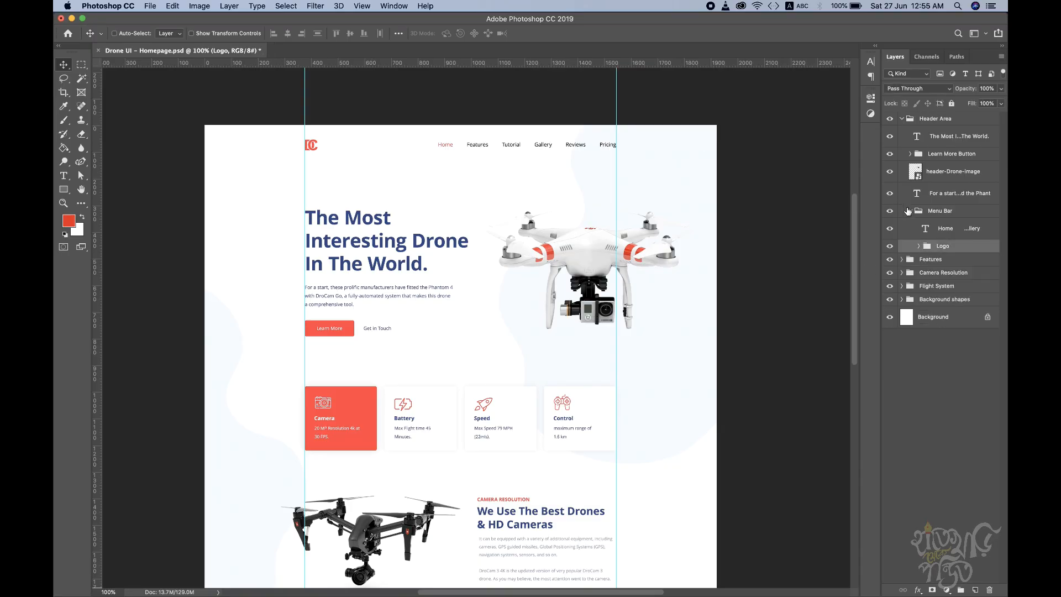
click(911, 211)
drag(499, 342, 503, 183)
super+click(484, 276)
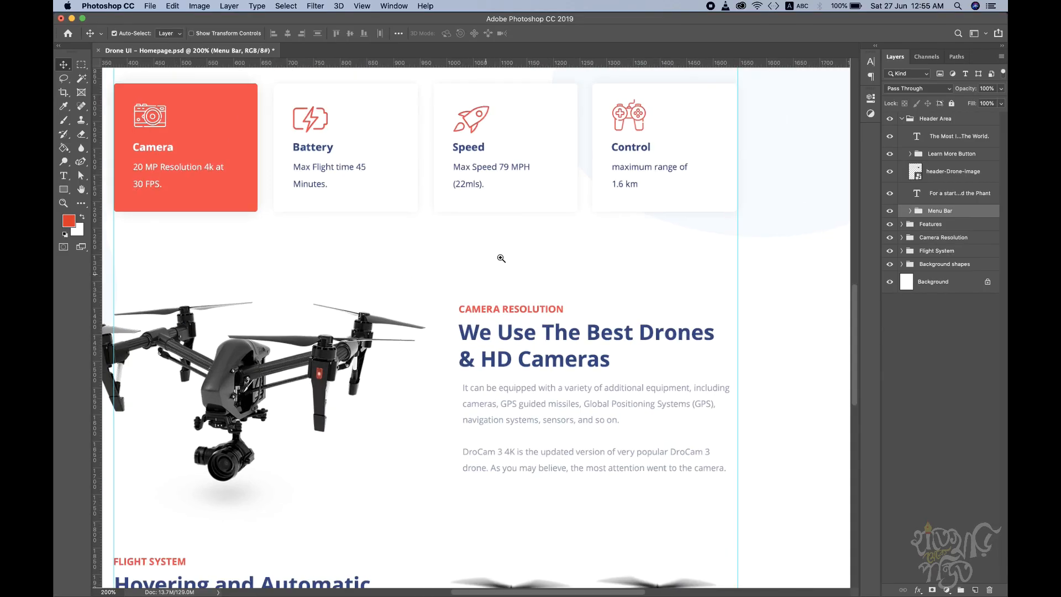
drag(280, 169, 376, 219)
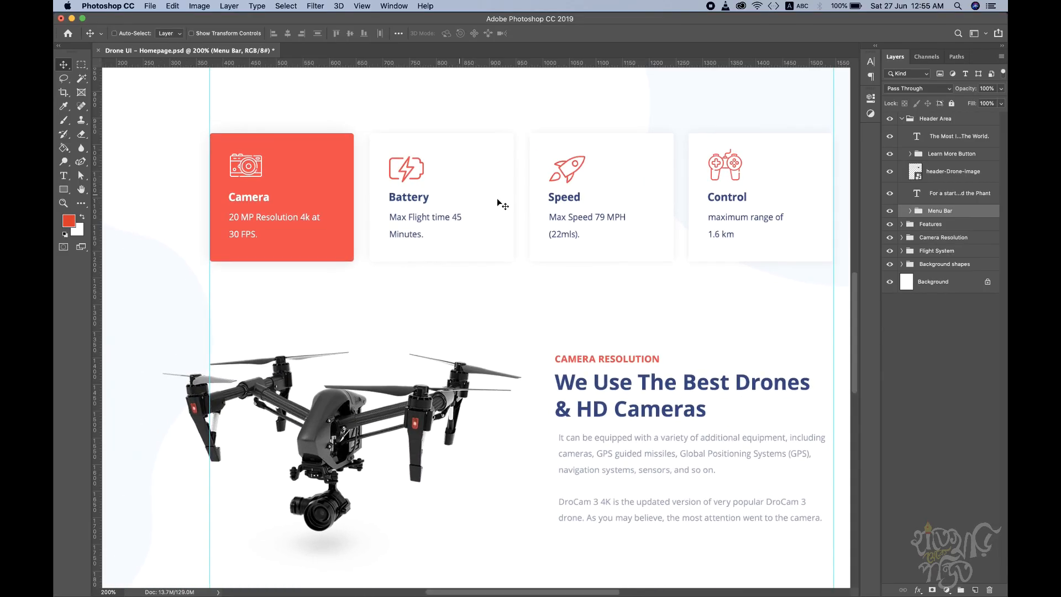
alt+super+click(577, 360)
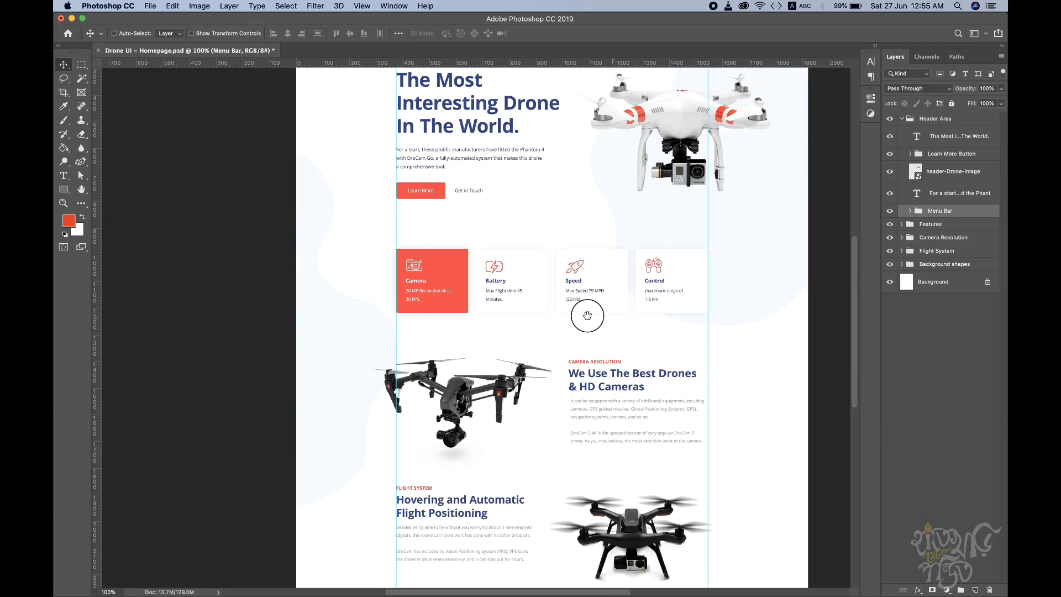
drag(587, 311, 562, 268)
key(super+r)
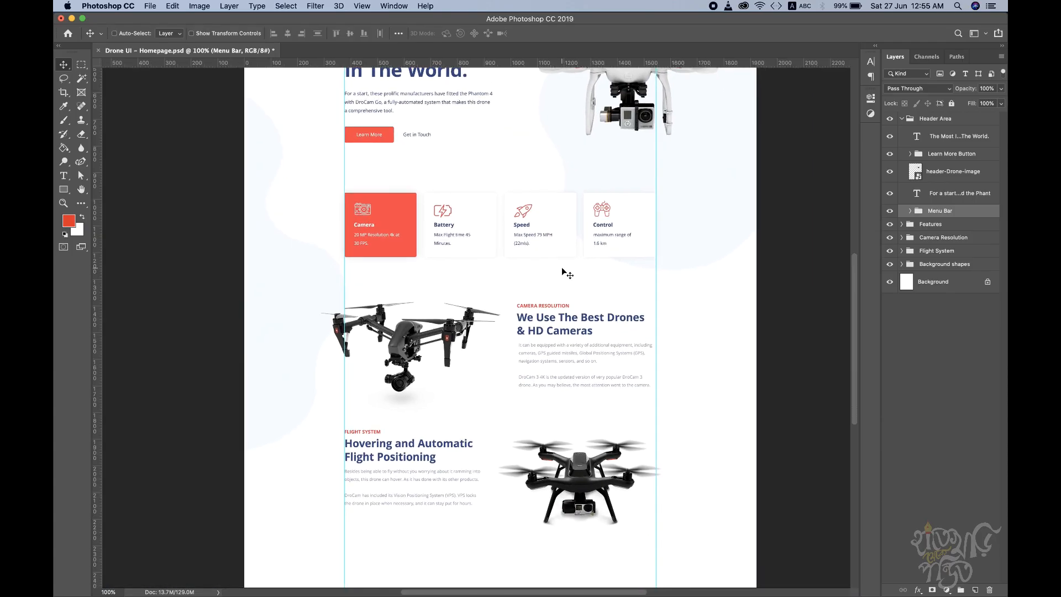
click(902, 119)
Step: Examine the header drone image, the feature cards and the Camera Resolution and Flight System sections of the homepage design up close
drag(593, 153, 594, 276)
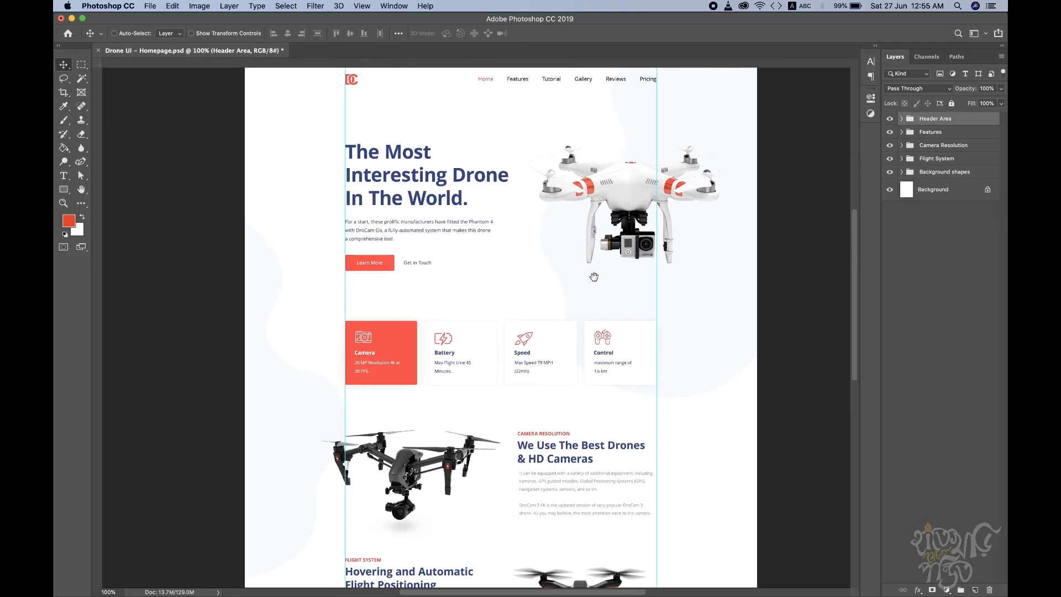
drag(526, 207, 515, 275)
super+click(583, 252)
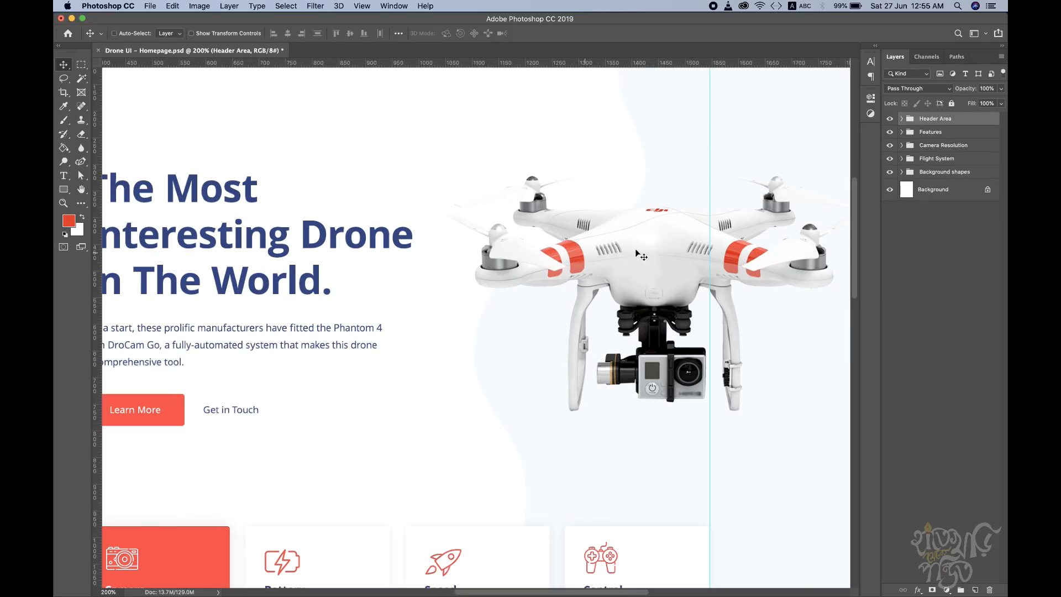
scroll(652, 214, right, 4)
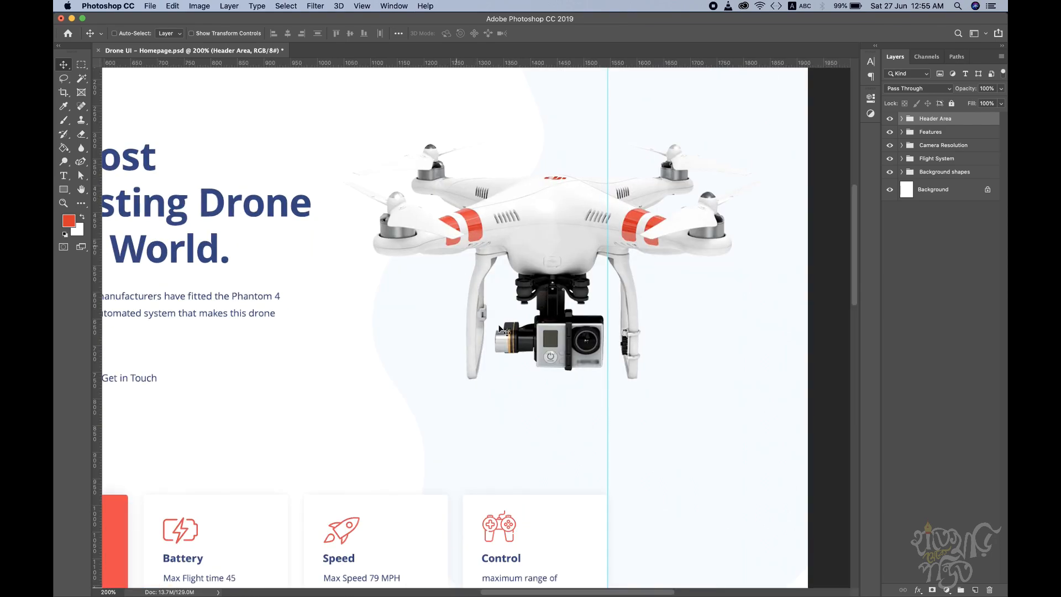
alt+click(426, 269)
drag(355, 266, 501, 262)
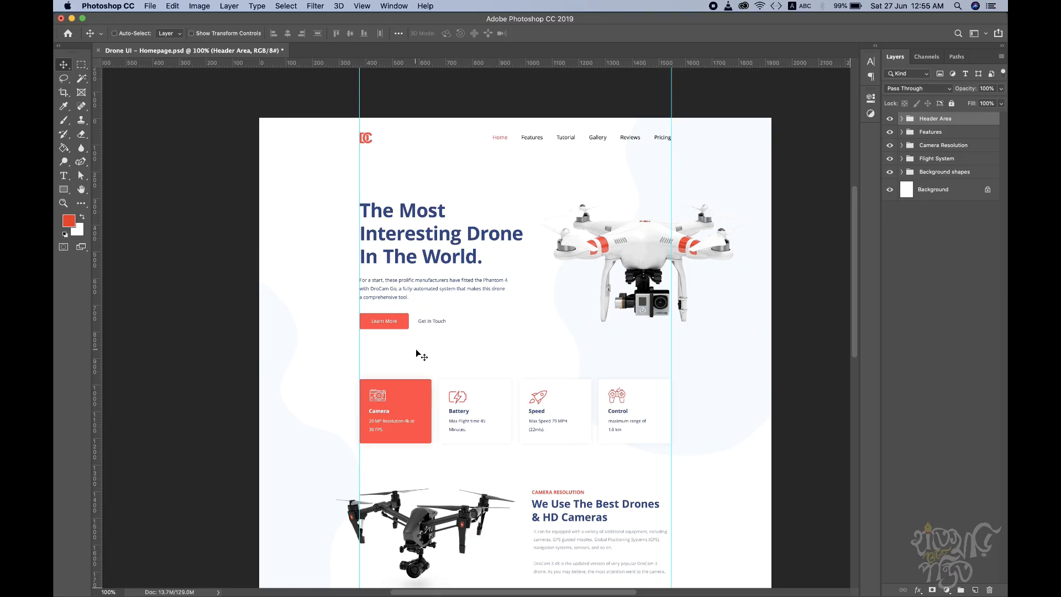
scroll(504, 374, down, 2)
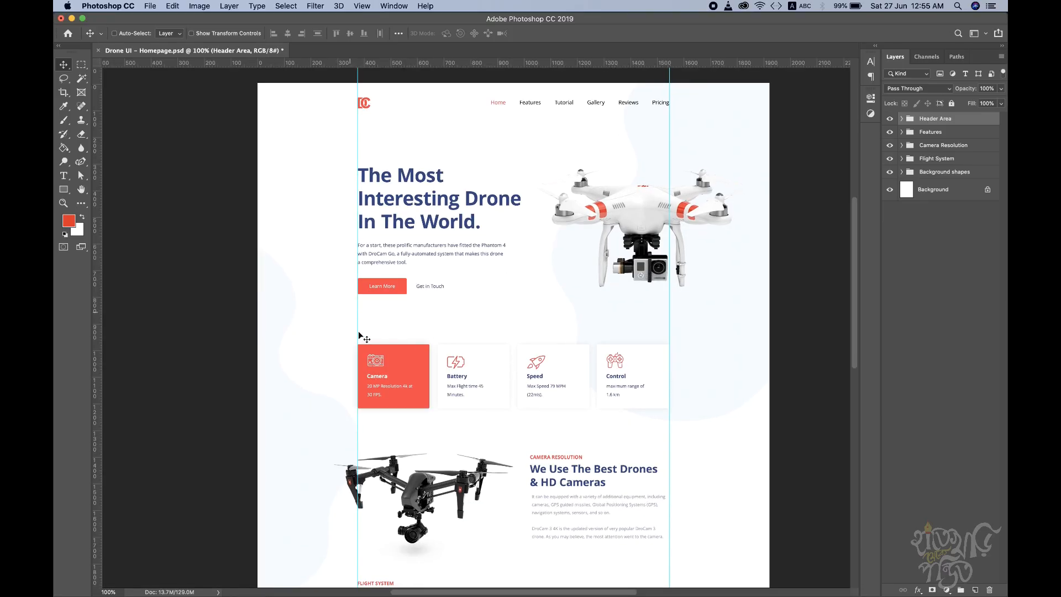
scroll(498, 326, down, 7)
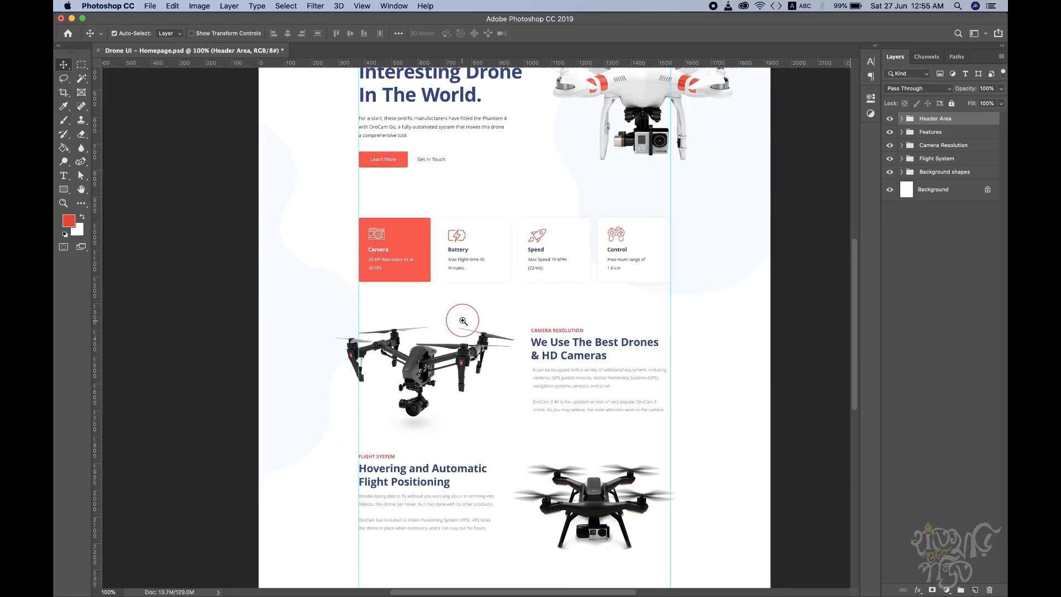
click(463, 321)
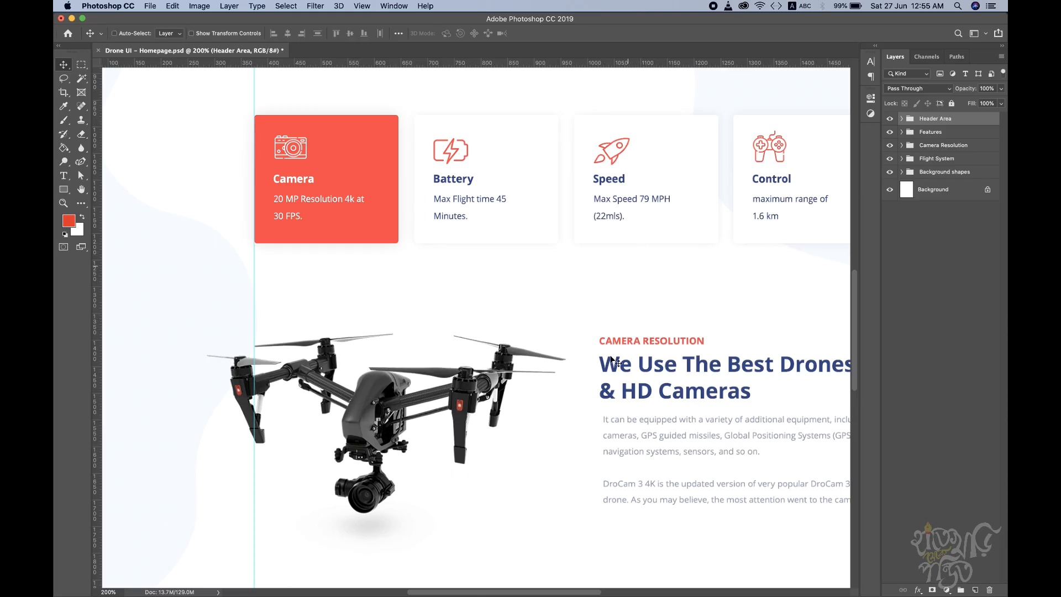
alt+click(595, 425)
drag(625, 481, 566, 370)
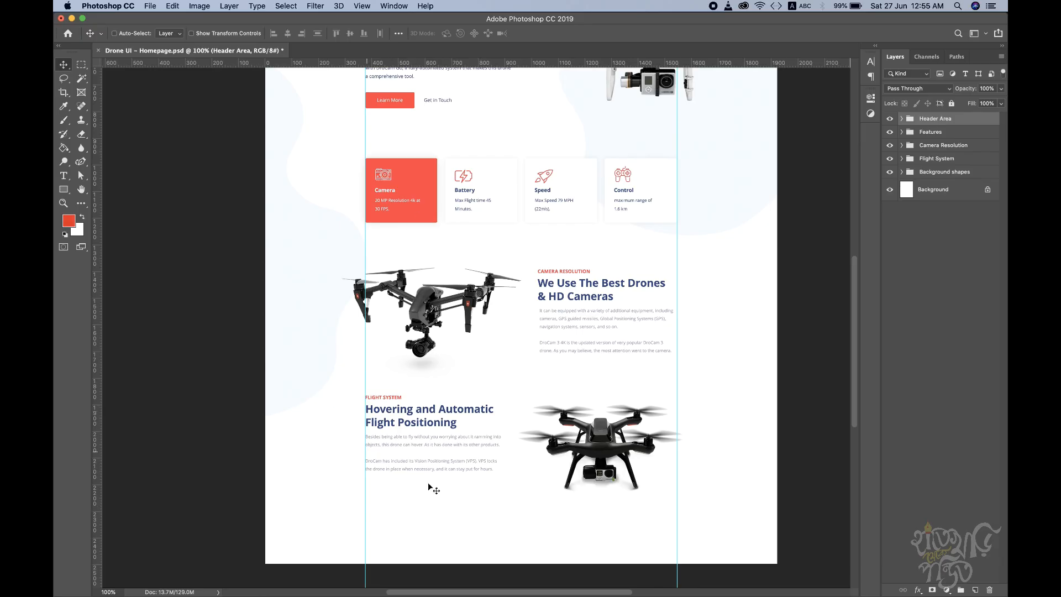
drag(504, 243, 453, 357)
key(super+r)
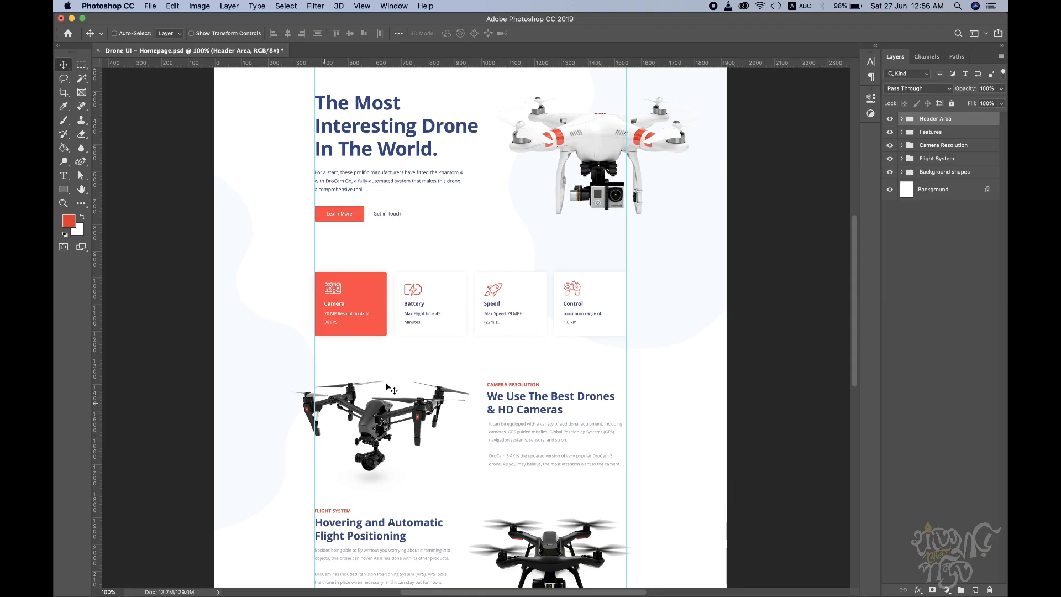
Step: Switch to the browser and look through the live DroCam page from the hero section down to the footer
key(ctrl+Right)
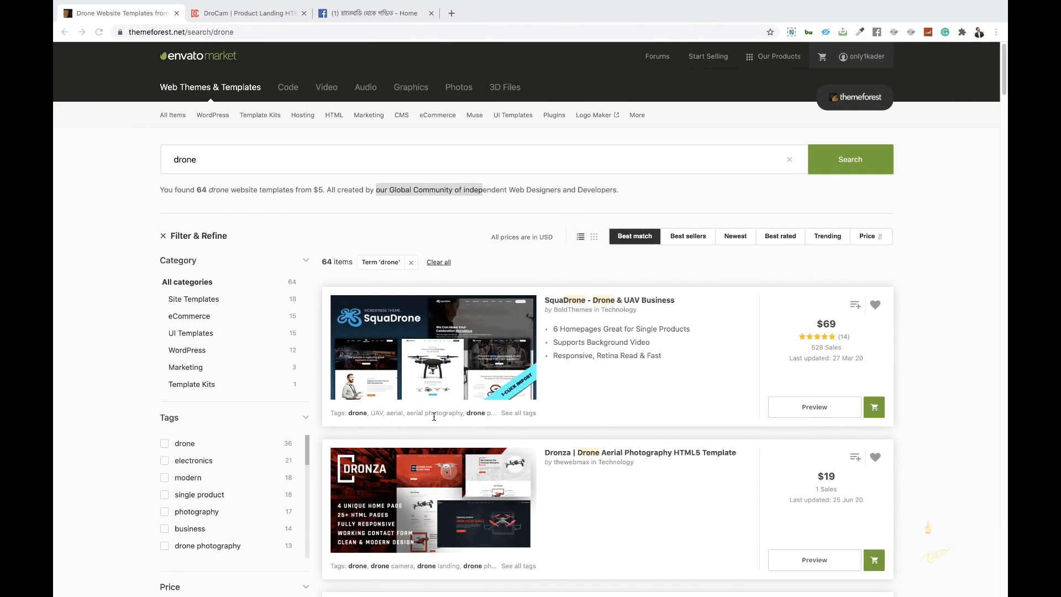
click(242, 15)
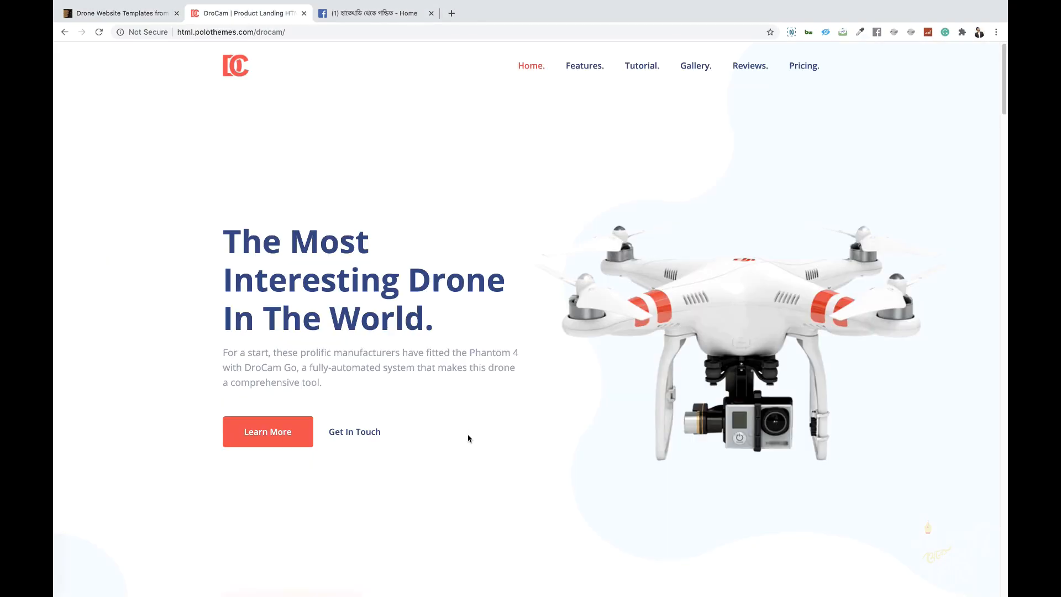
scroll(469, 439, down, 20)
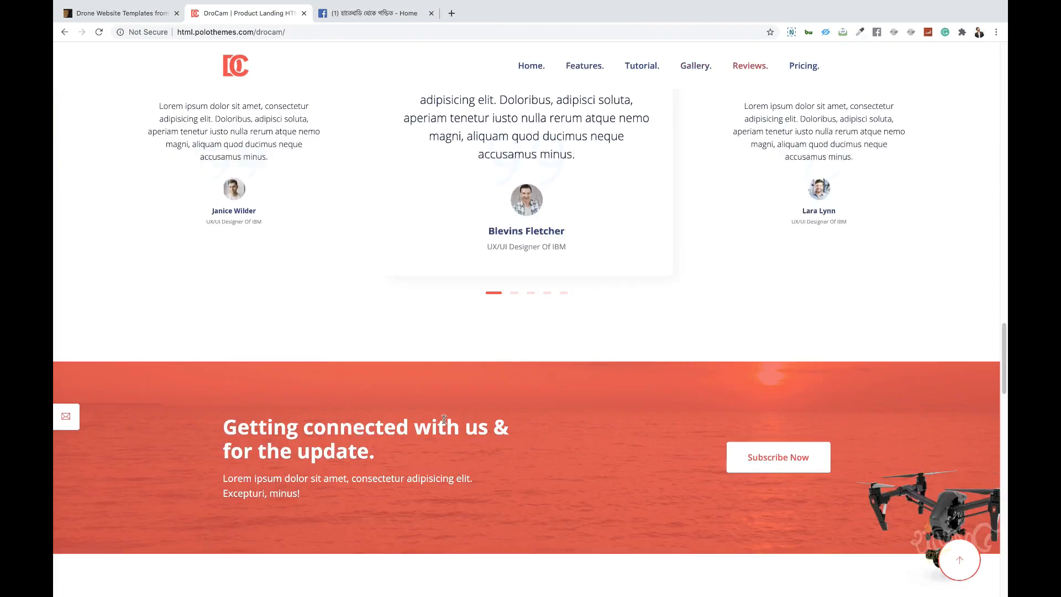
scroll(445, 420, down, 20)
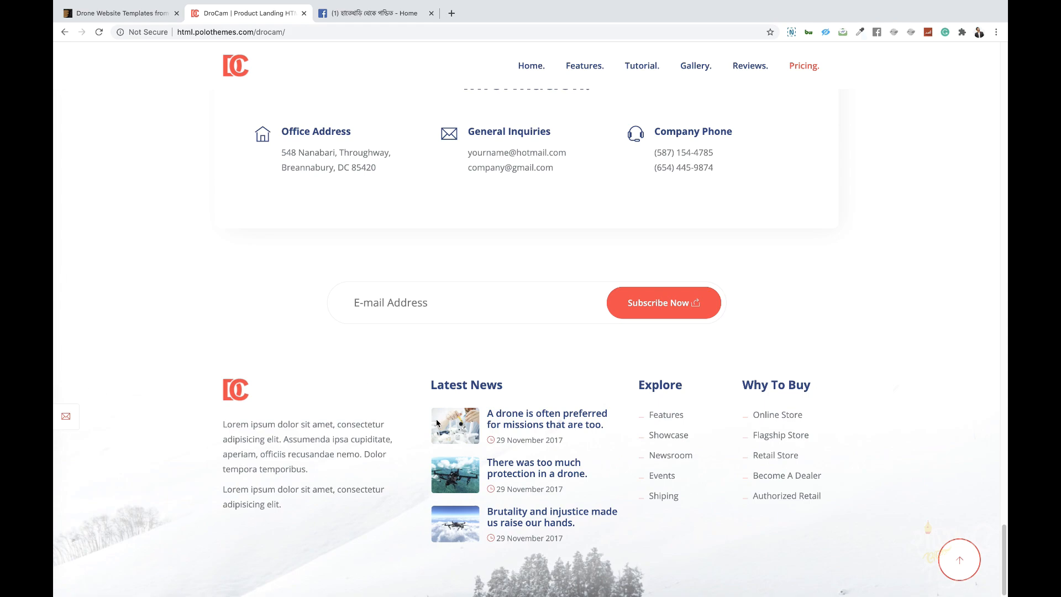
scroll(443, 399, up, 20)
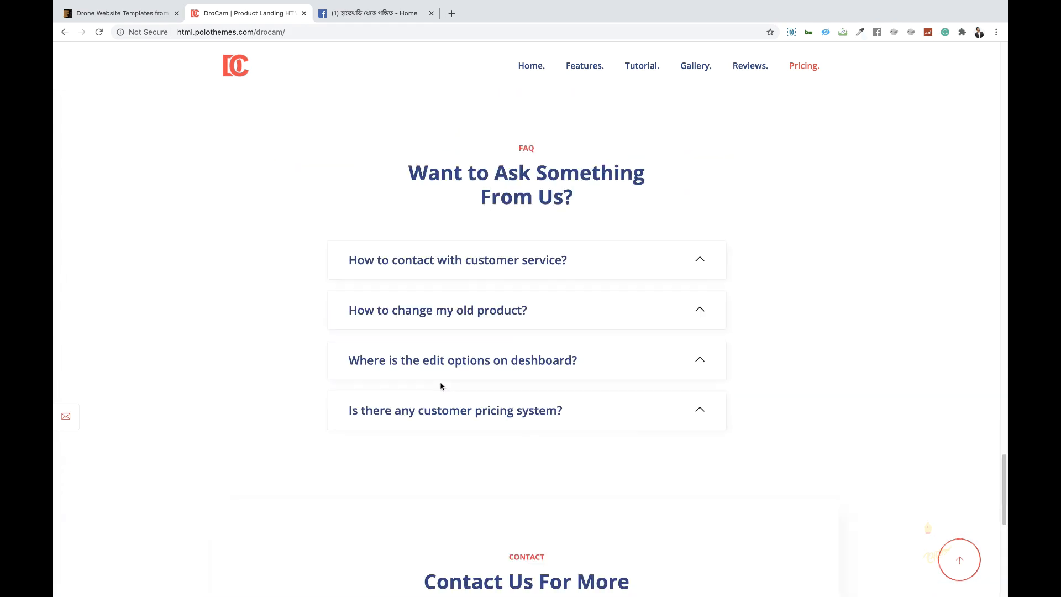
scroll(448, 375, up, 15)
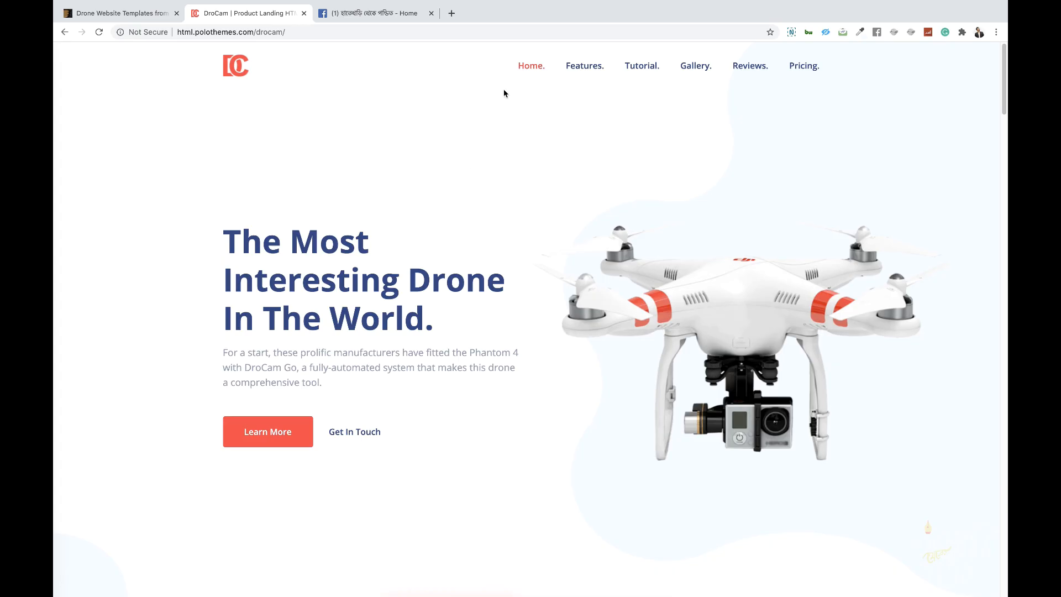
Step: Switch to Photoshop and save the changes to Drone UI - Homepage.psd
key(ctrl+Left)
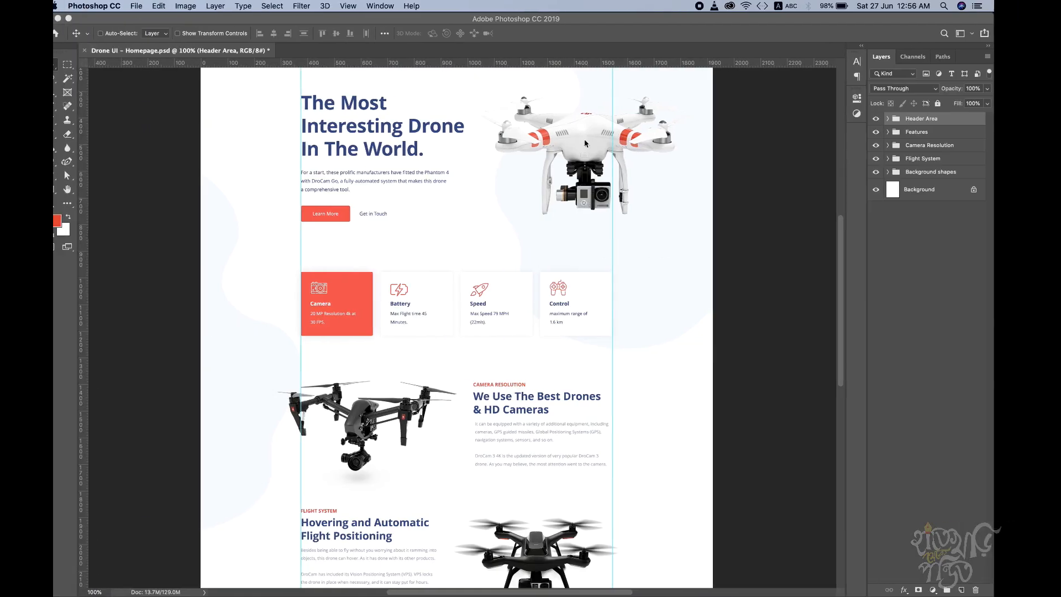
alt+click(438, 244)
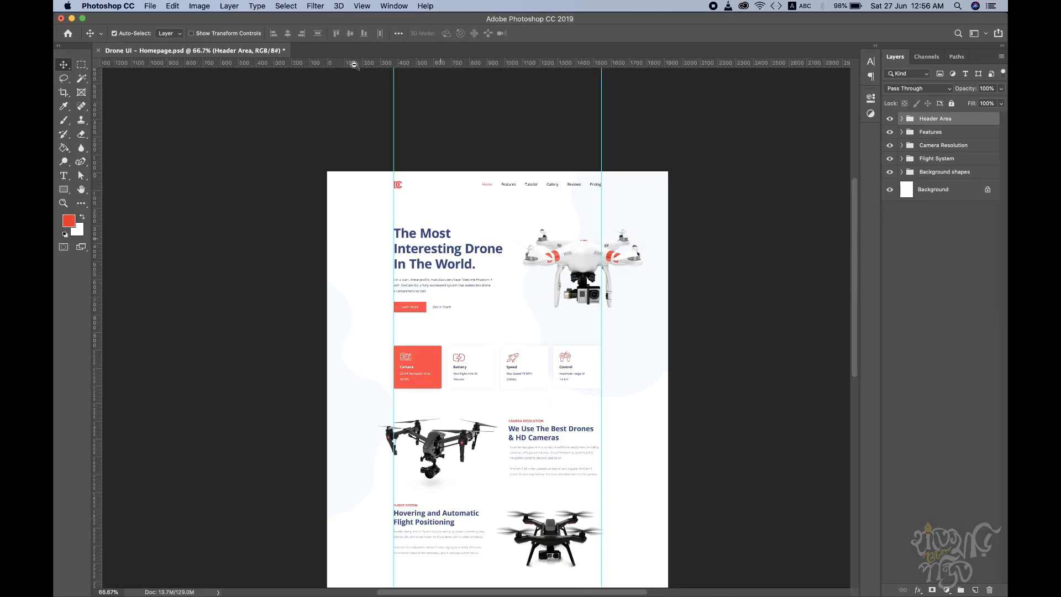
scroll(502, 327, down, 3)
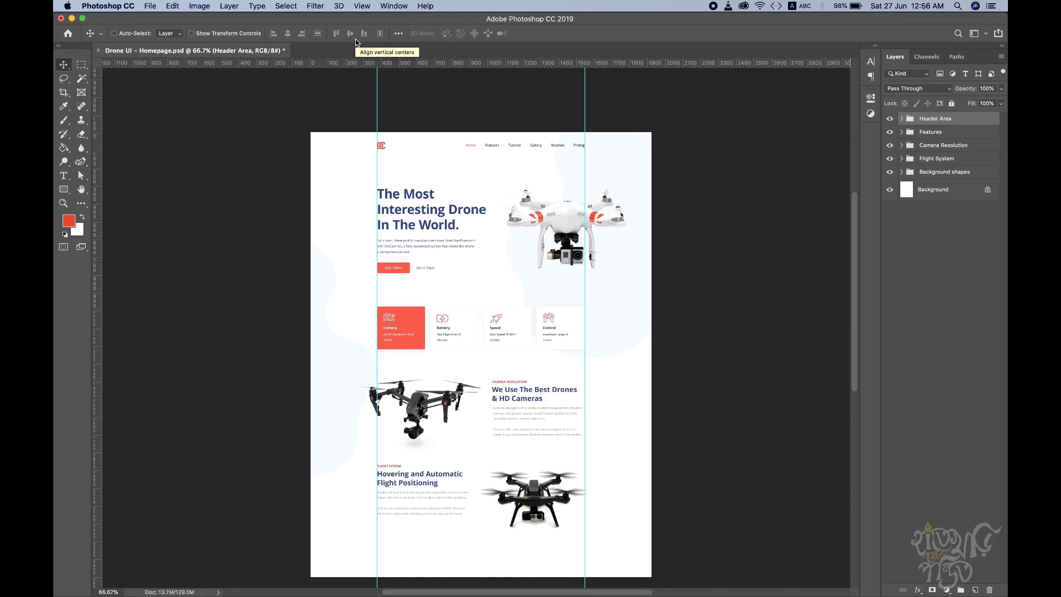
key(super+n)
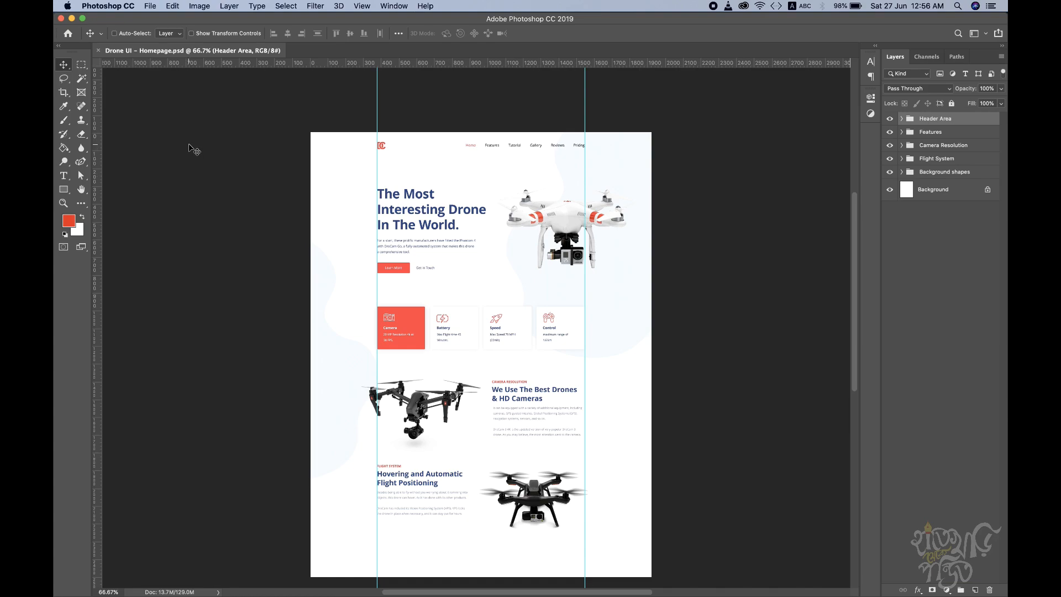
Step: Save the design under the new name "Drone UI - Features.psd" on the Desktop in Photoshop format
key(super)
key(super+shift+s)
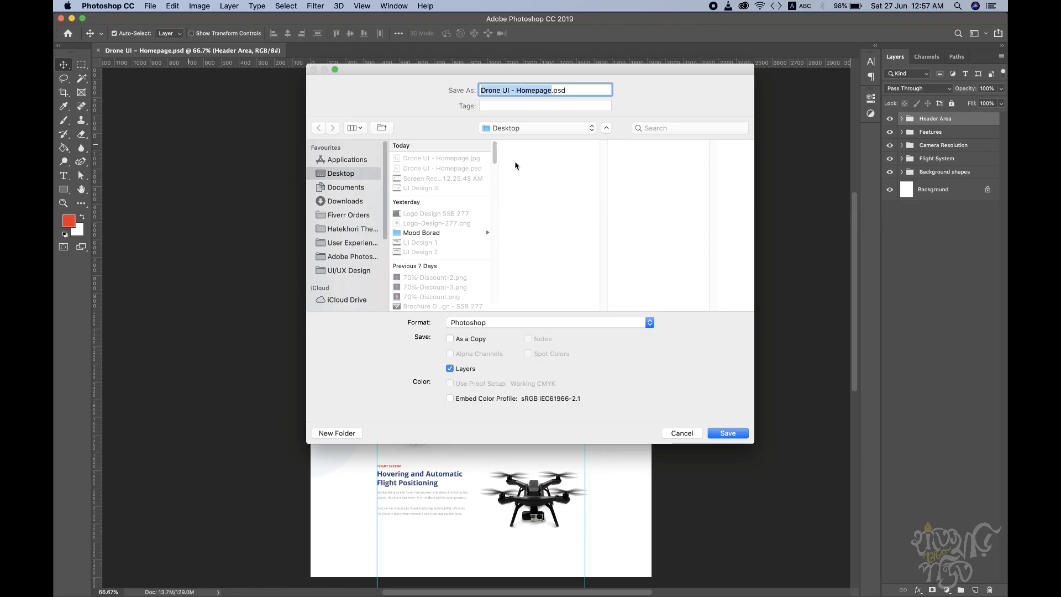
click(555, 90)
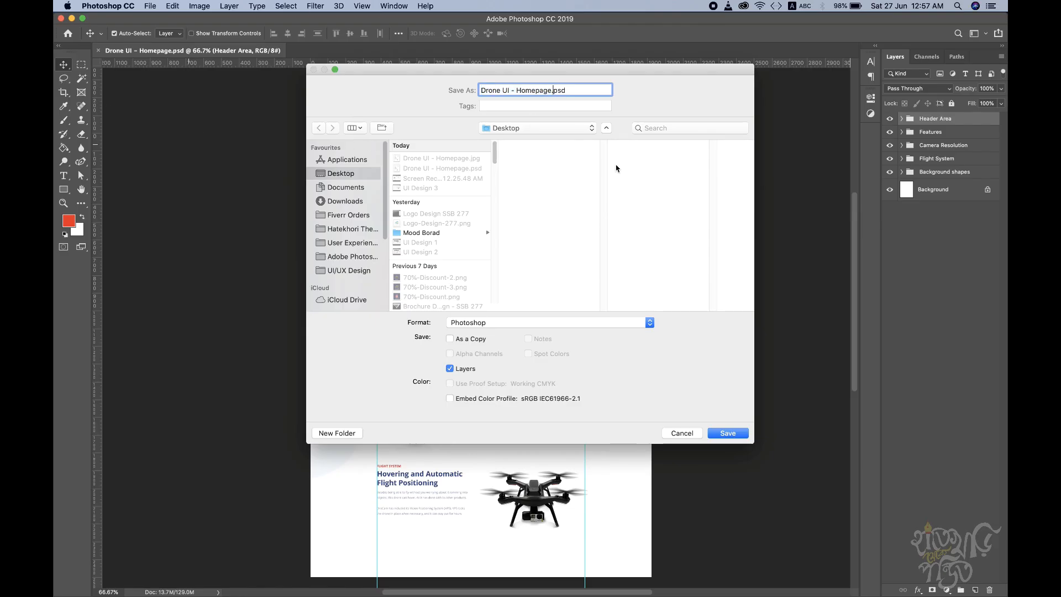
key(shift+Left)
key(shift+Left)
key(shift+Left)
key(shift+Left)
text(Features)
click(717, 434)
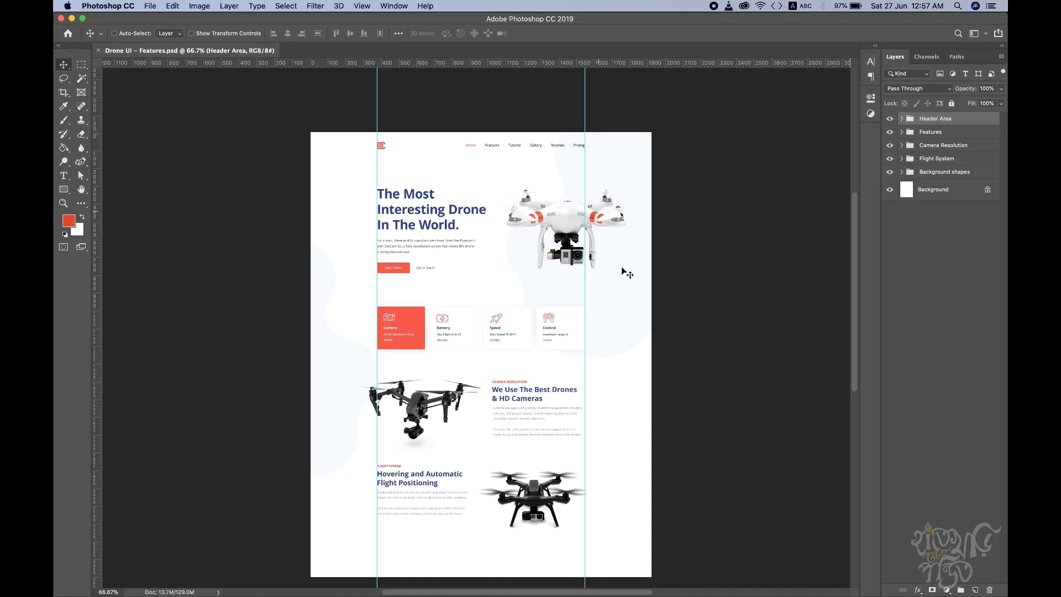
Step: Hide the headline, Learn More Button, header drone image and paragraph layers in the Header Area group, keeping the Menu Bar visible
drag(632, 288, 632, 213)
key(super+r)
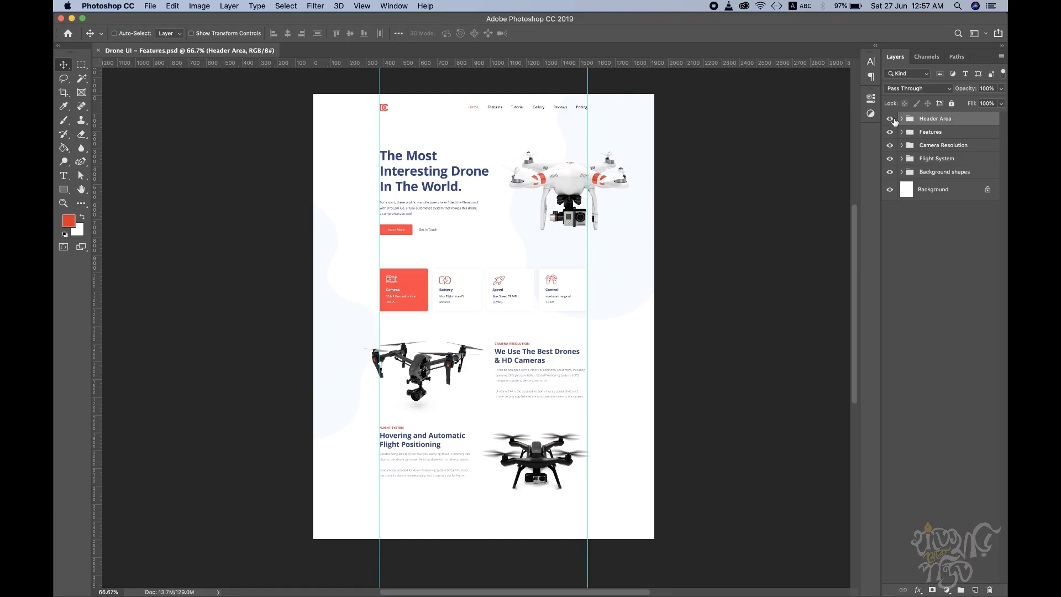
click(891, 119)
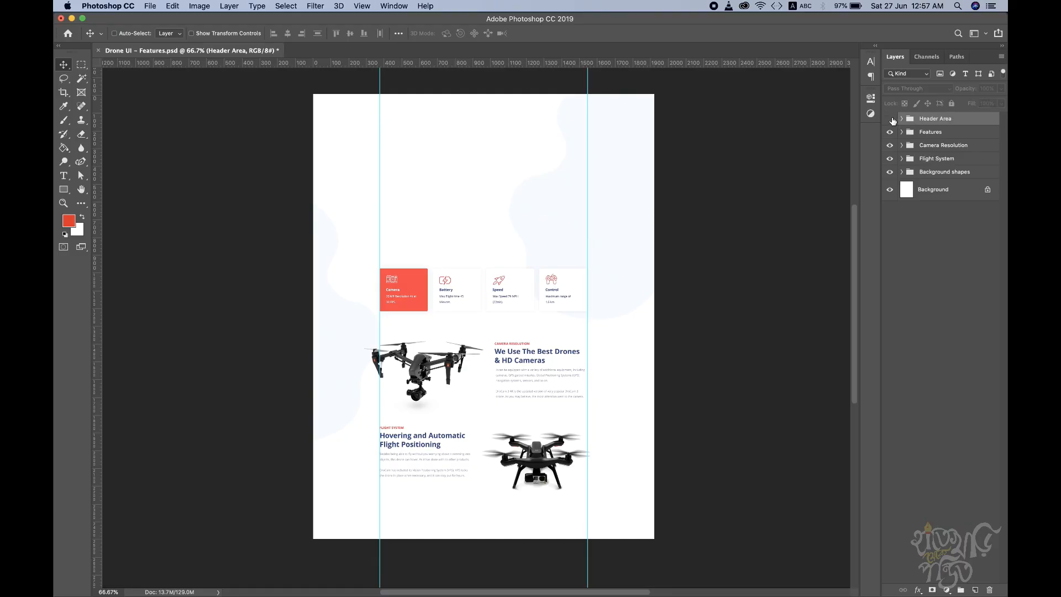
click(890, 119)
click(902, 118)
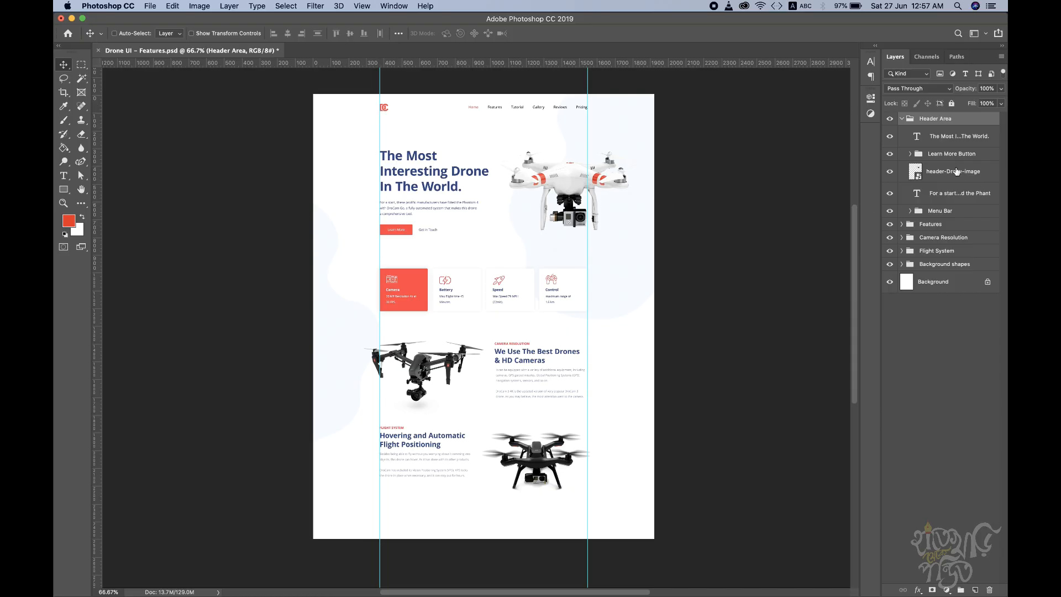
click(960, 157)
click(944, 211)
click(951, 193)
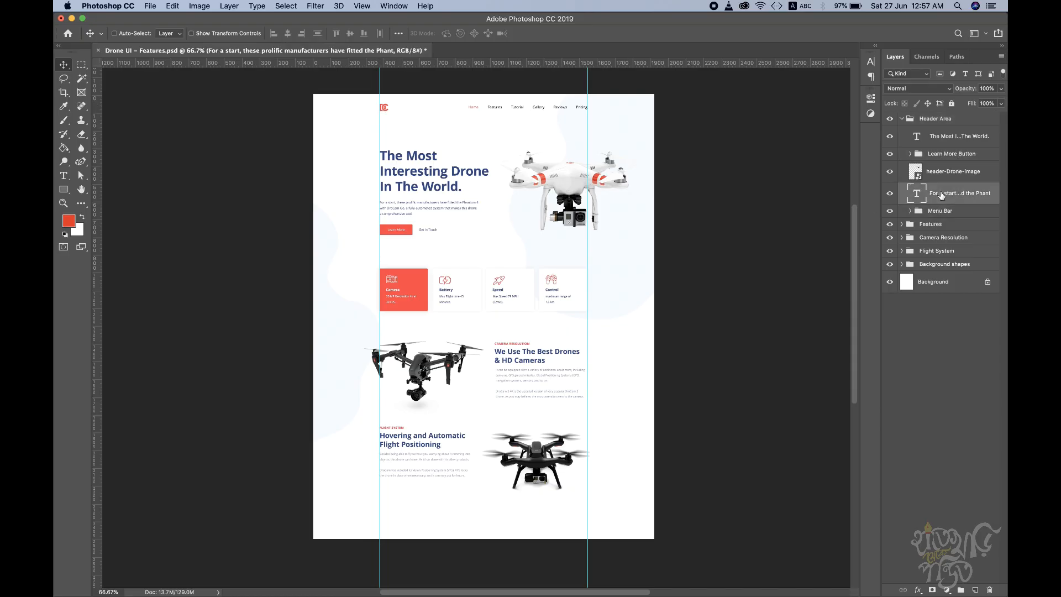
drag(890, 136, 890, 193)
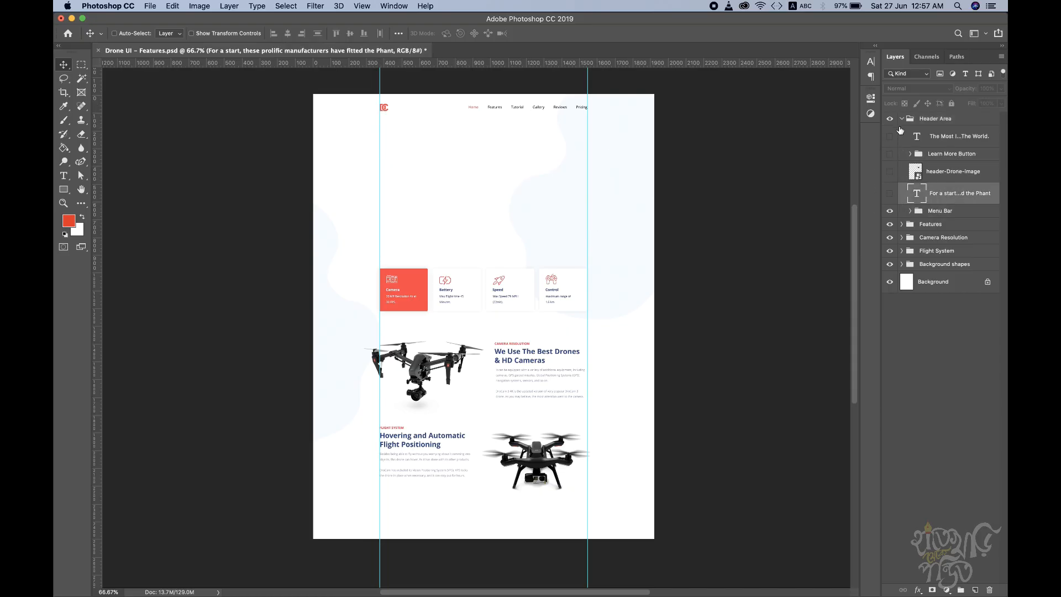
click(902, 119)
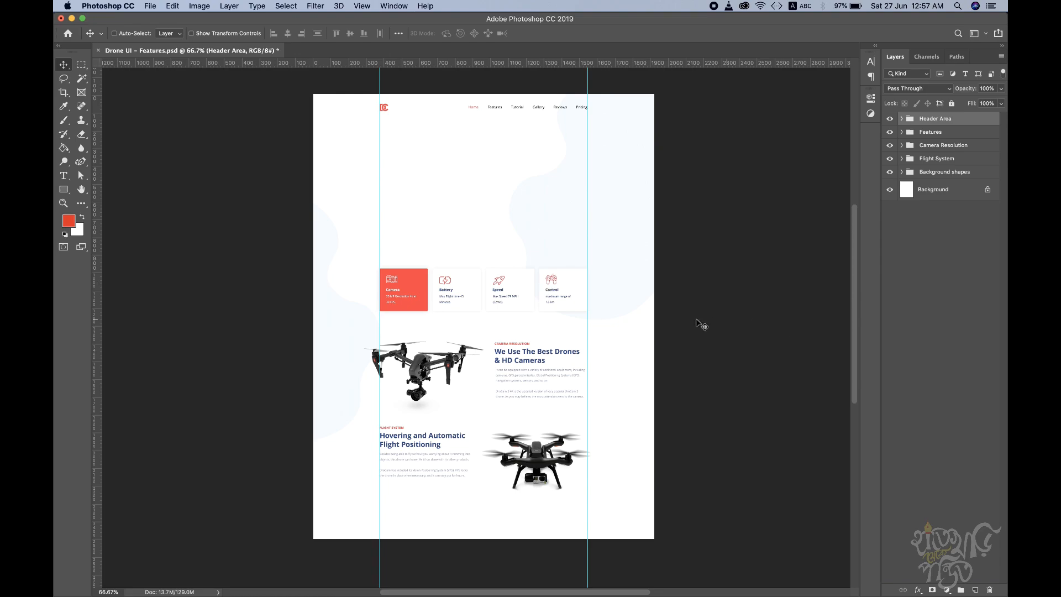
Step: Move the Features, Camera Resolution and Flight System groups together up to just below the menu bar
click(943, 136)
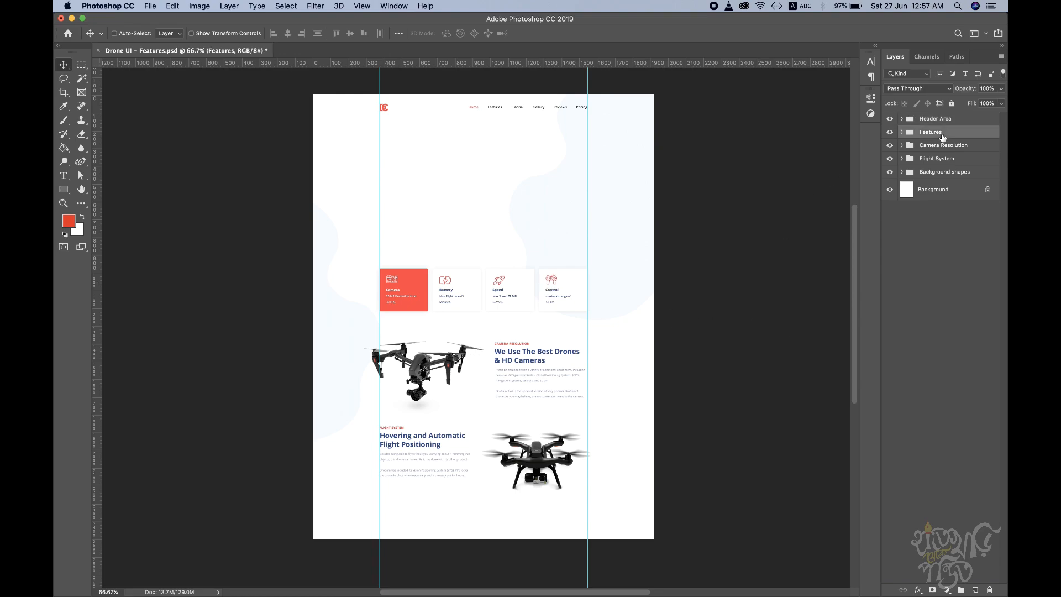
shift+click(943, 162)
drag(564, 284, 558, 154)
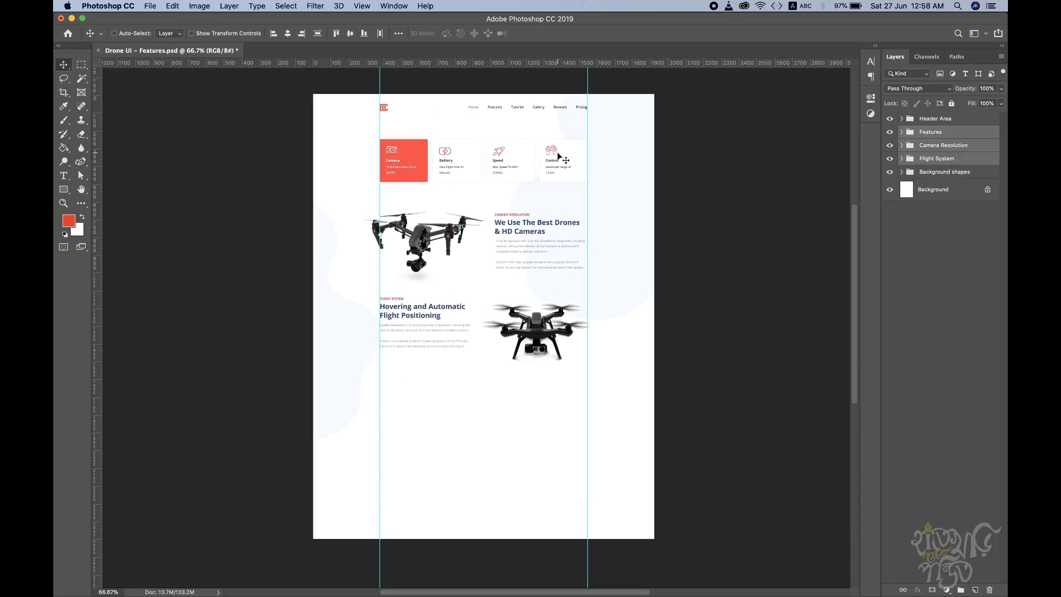
Step: Hide the Features group with the four feature cards
super+click(483, 183)
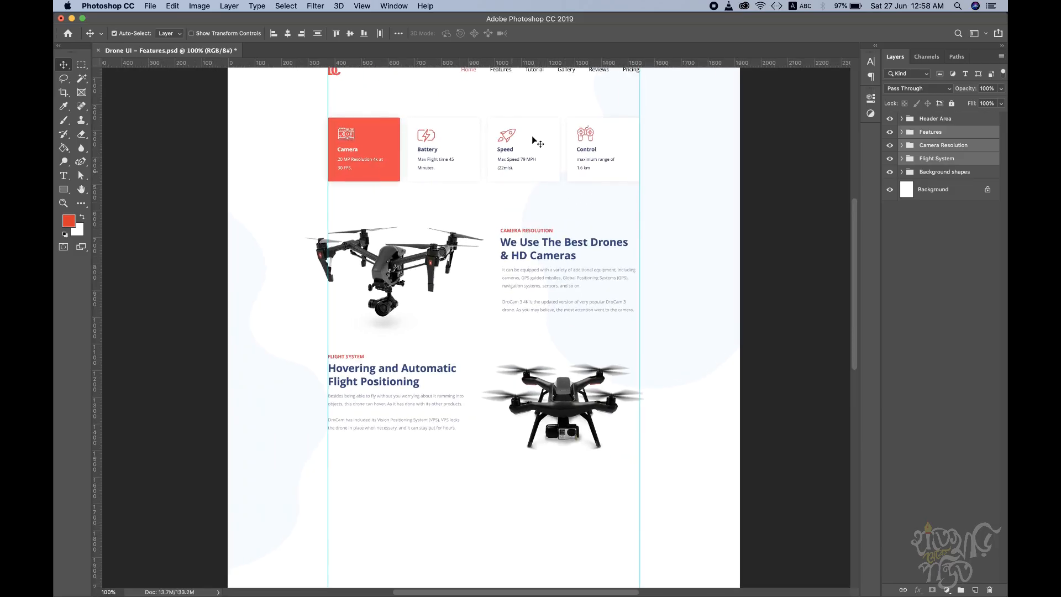
drag(517, 250, 516, 280)
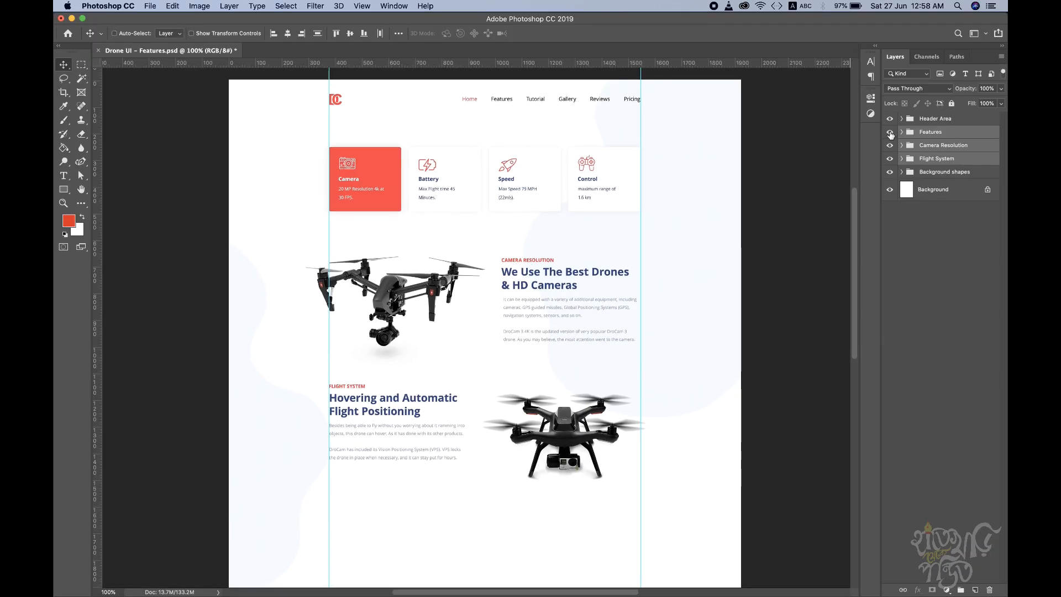
click(890, 131)
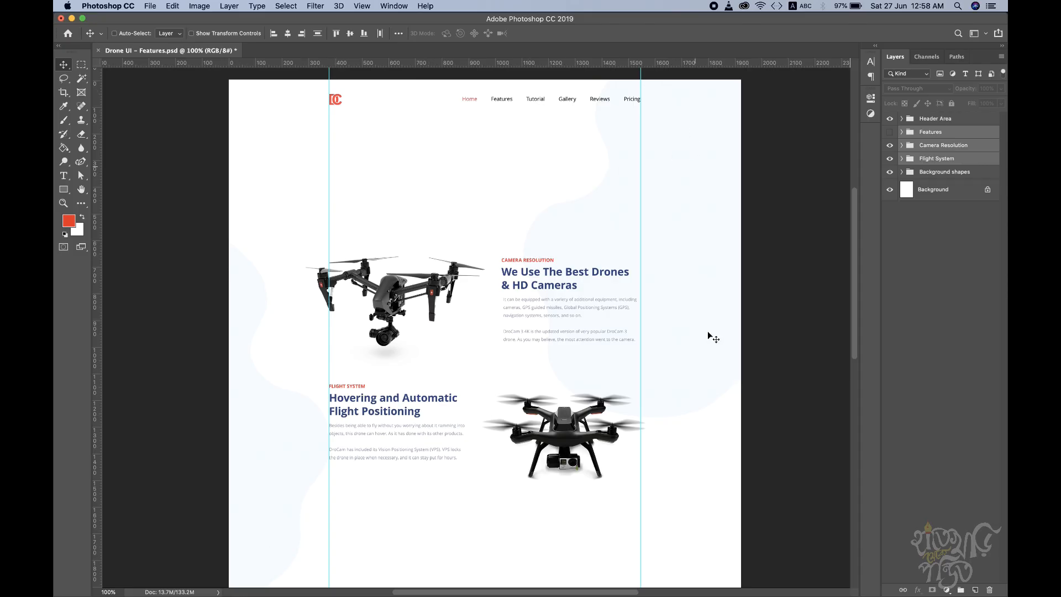
drag(401, 392, 407, 338)
scroll(604, 343, up, 3)
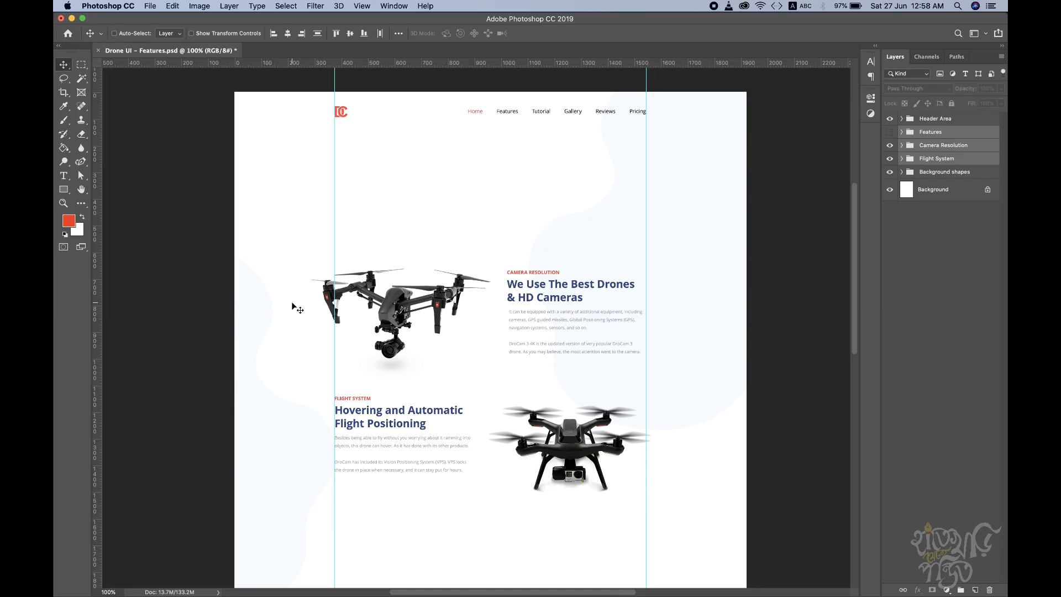
Step: Switch to the browser and look through the live DroCam page from the hero section down to the pricing section and back
key(ctrl+Right)
scroll(293, 305, down, 9)
scroll(293, 306, down, 20)
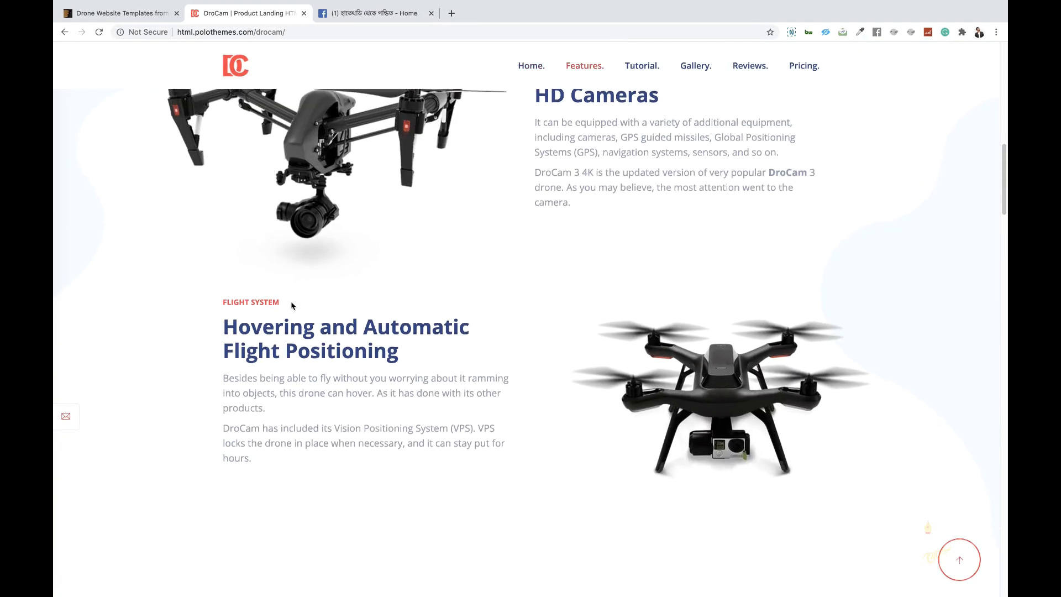
scroll(292, 304, up, 20)
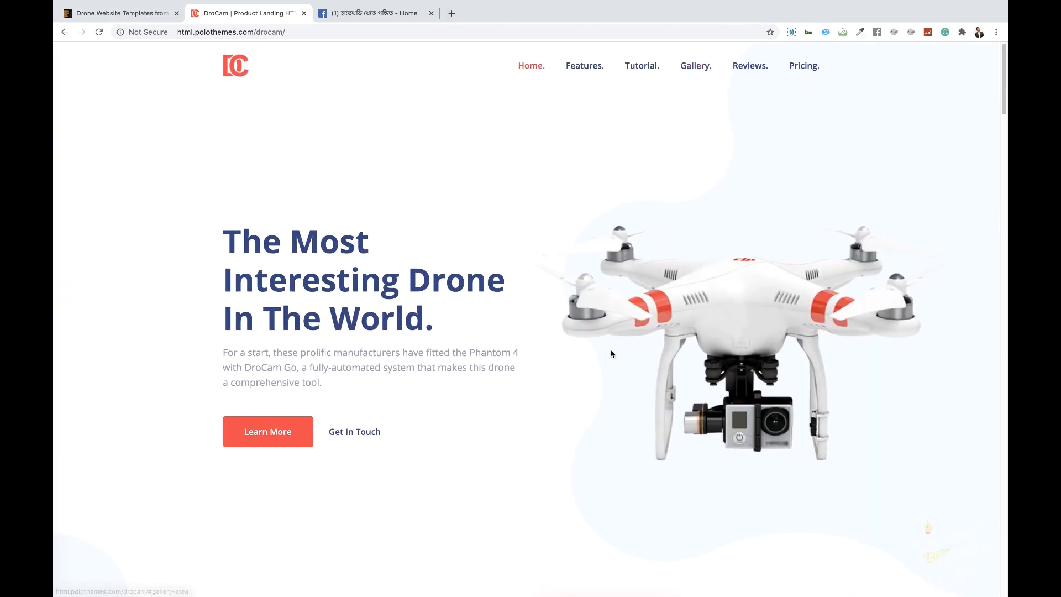
scroll(613, 362, down, 15)
scroll(466, 370, down, 4)
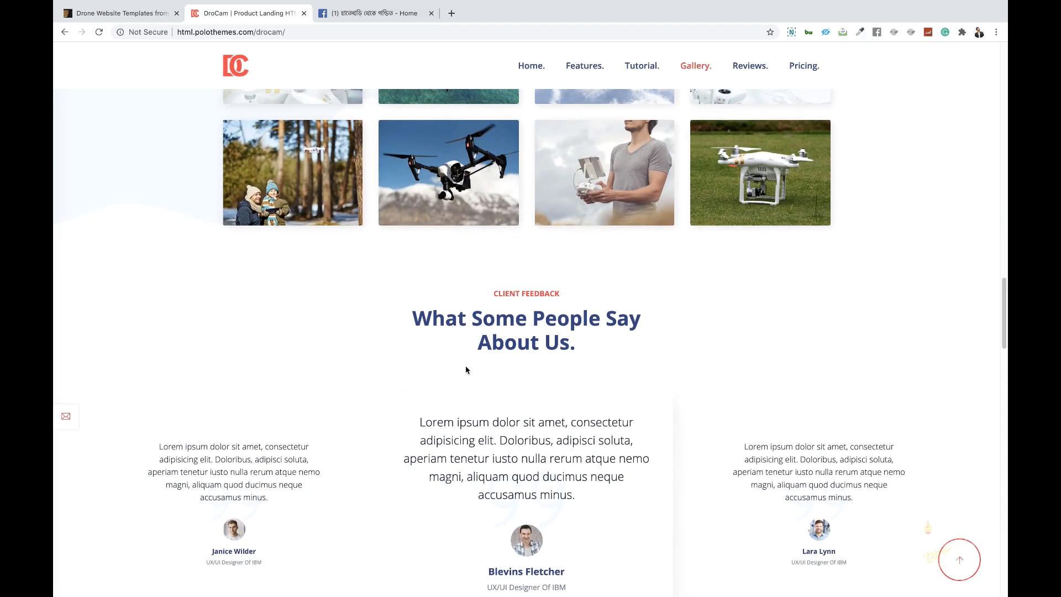
scroll(466, 370, up, 20)
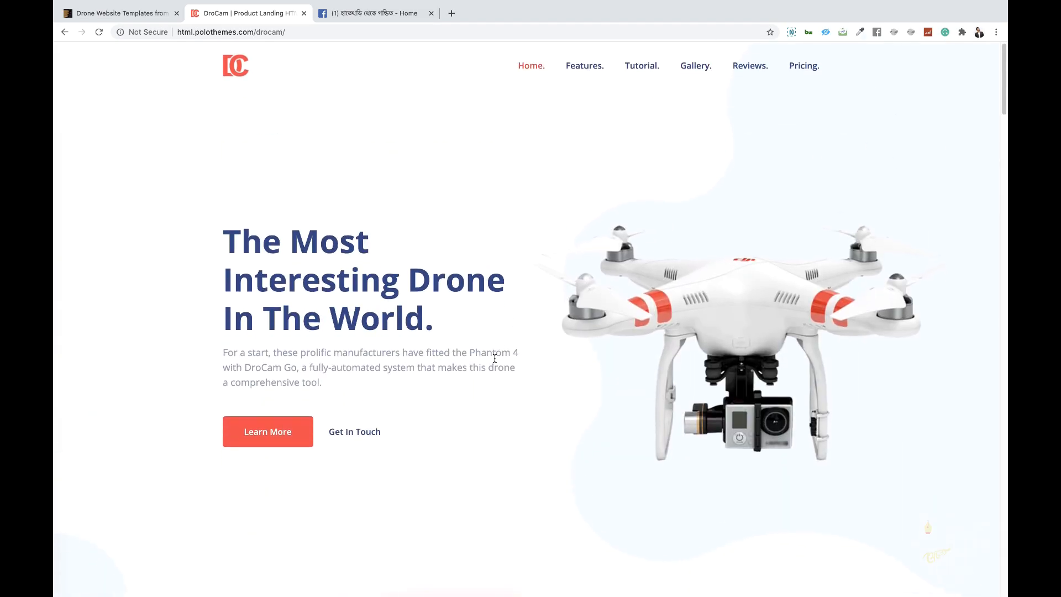
scroll(495, 358, down, 15)
scroll(495, 358, down, 20)
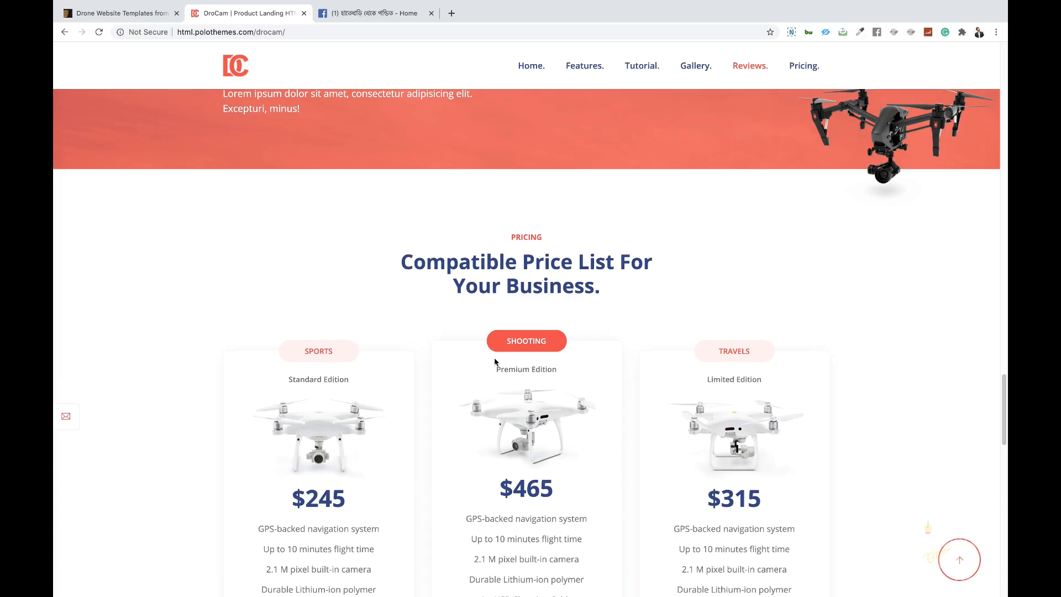
scroll(754, 353, up, 10)
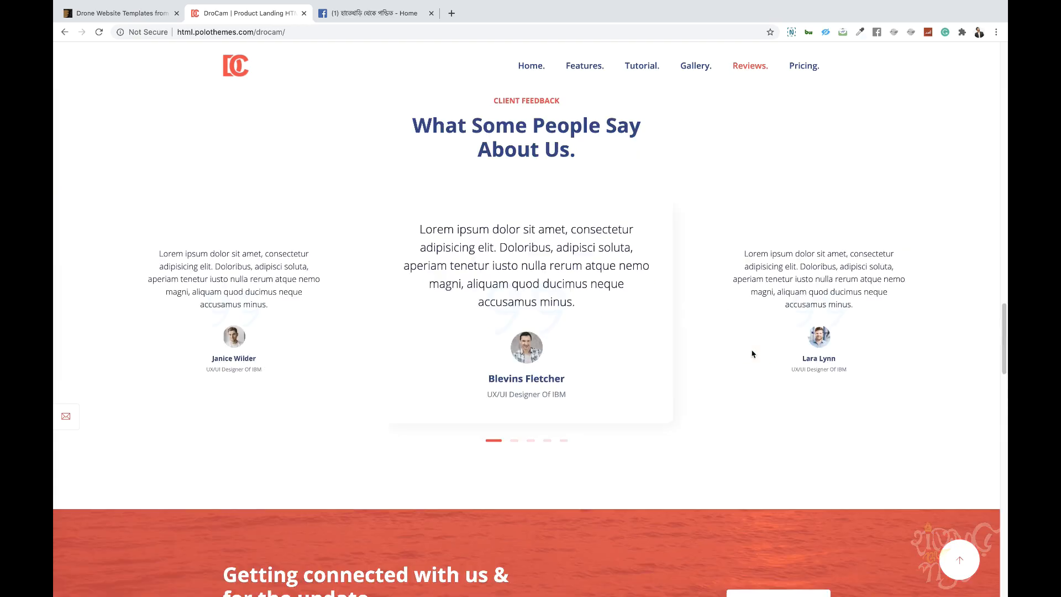
scroll(755, 351, up, 15)
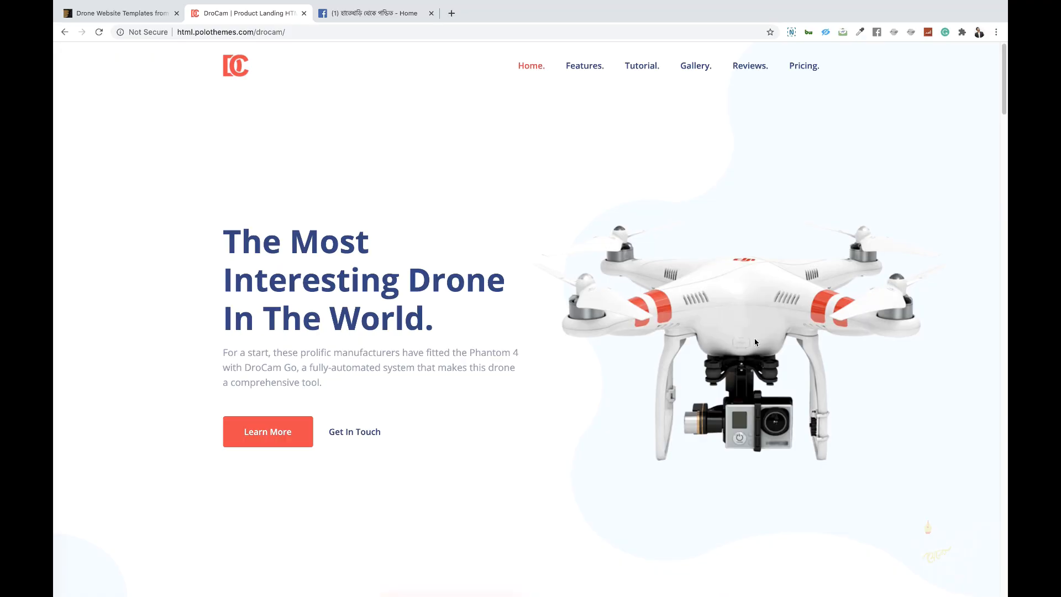
Step: Highlight the hero headline "The Most Interesting Drone In The World." on the live DroCam page to examine it, then clear the selection
drag(229, 239, 455, 304)
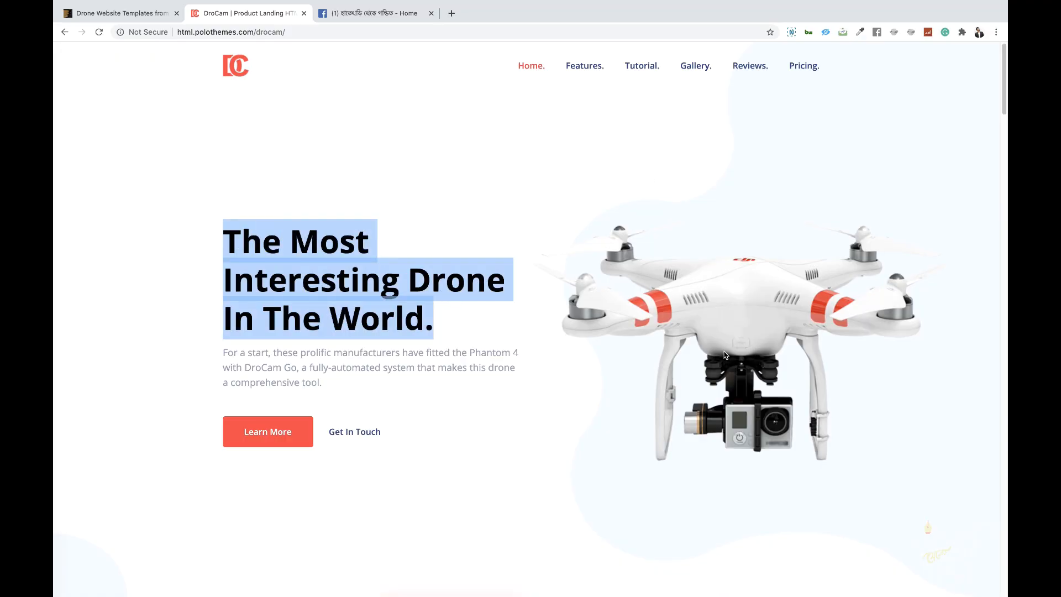
click(456, 368)
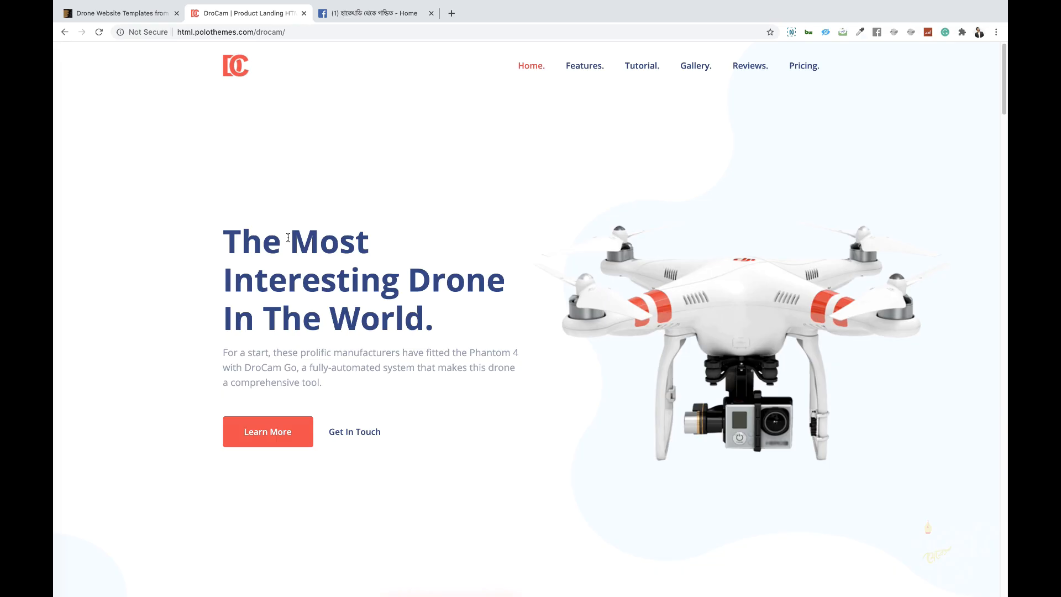
drag(223, 237, 435, 317)
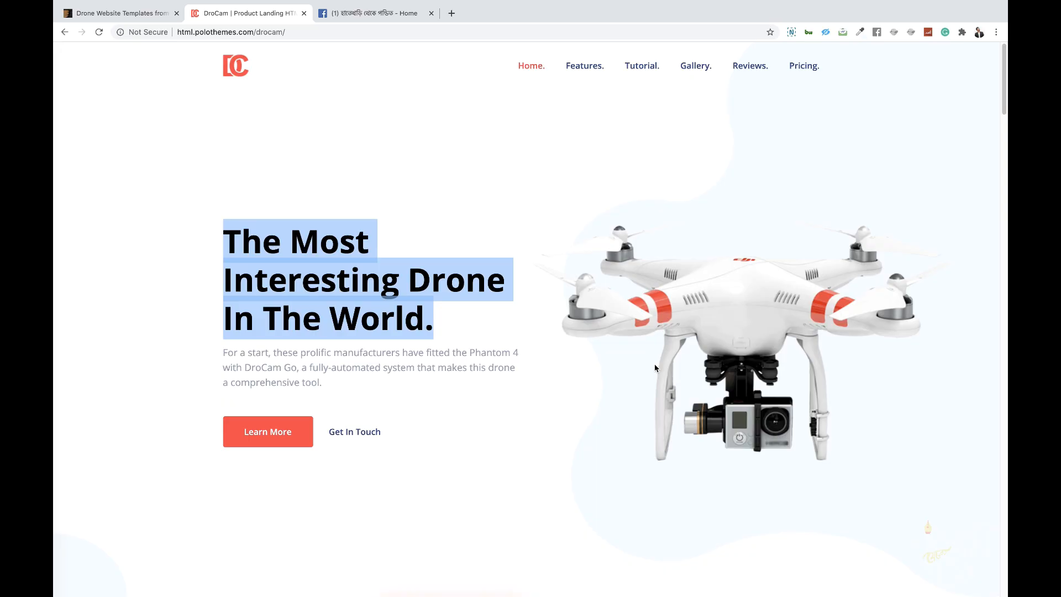
click(377, 282)
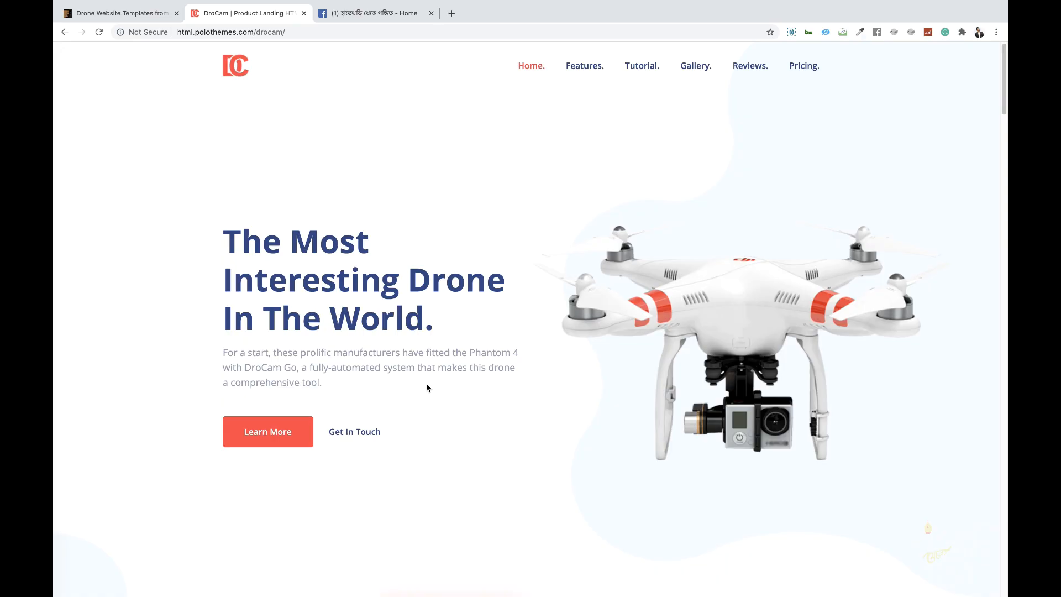
key(ctrl+Left)
key(ctrl+Right)
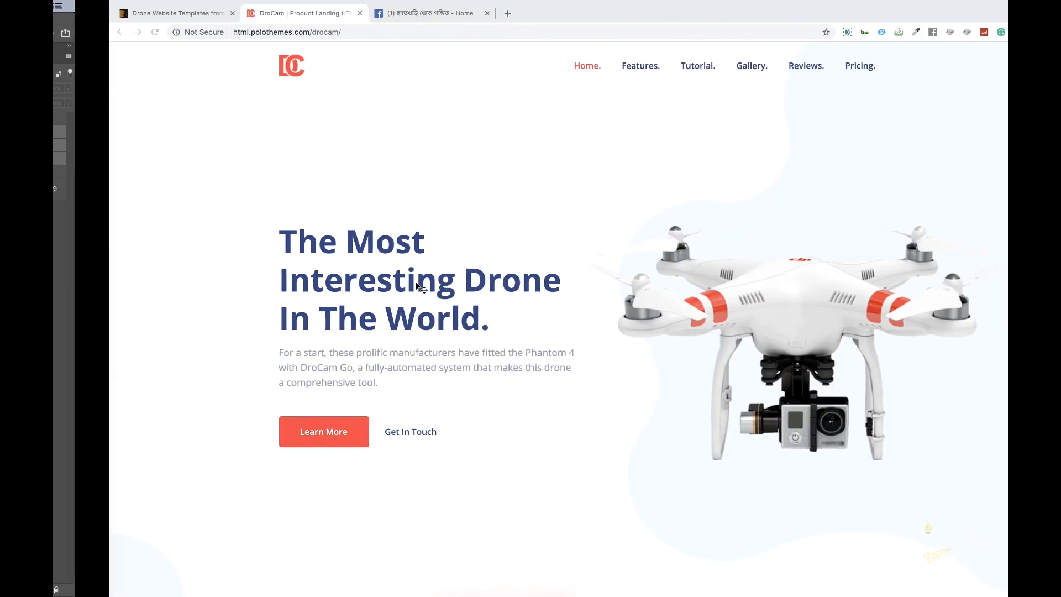